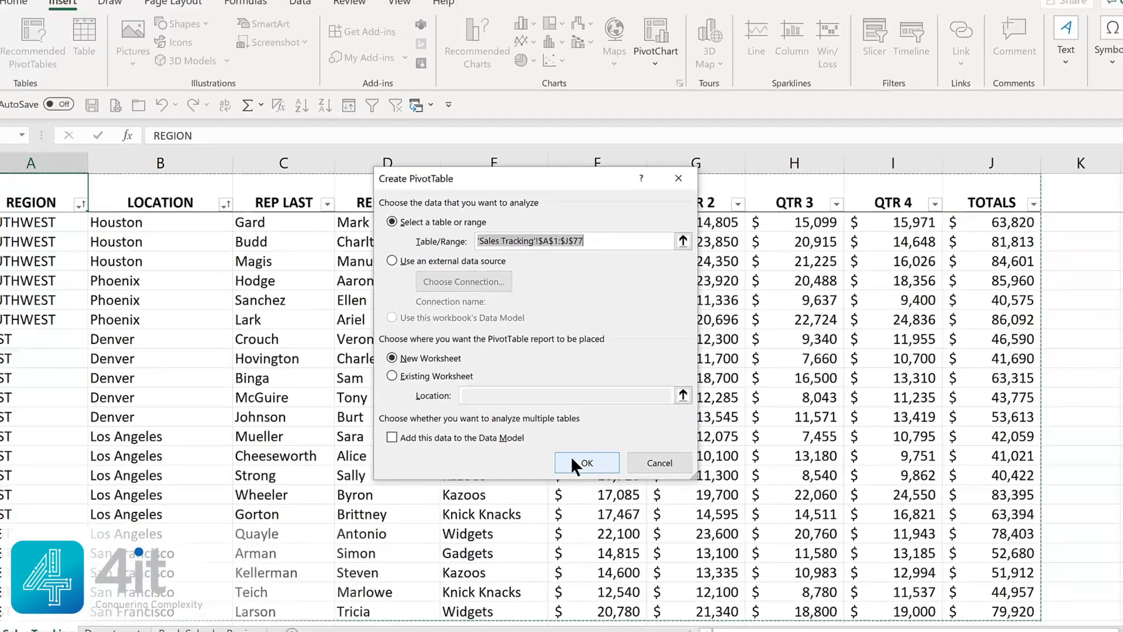
Step: Create a PivotTable from 'Sales Tracking'!$A$1:$J$77 on a new worksheet, with REGION as rows and TOTALS as summed values
click(620, 526)
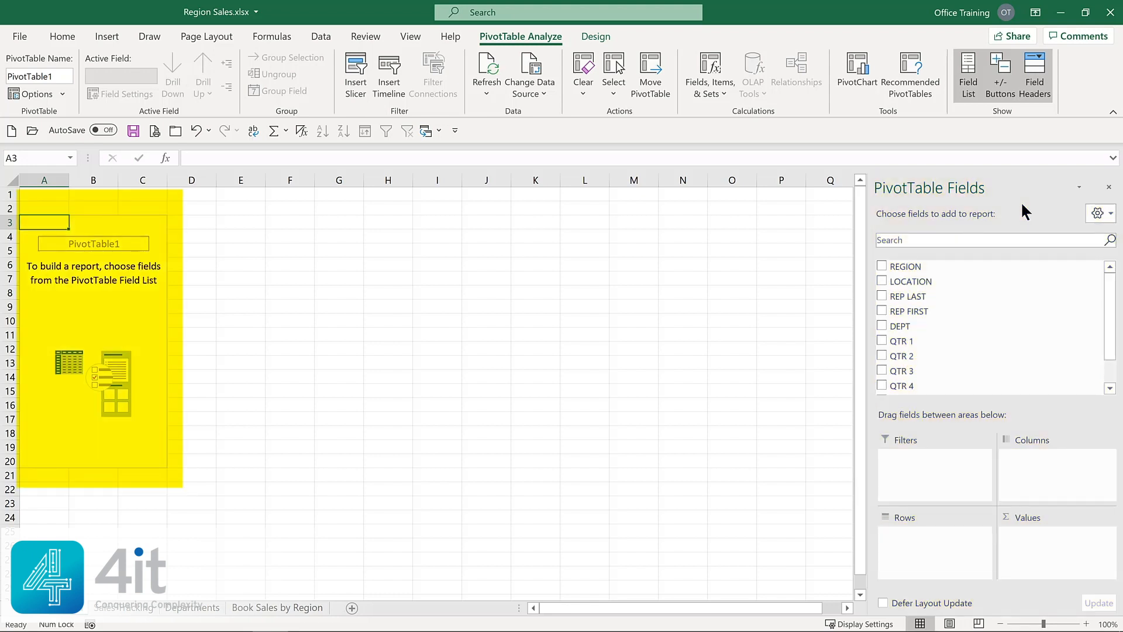
click(881, 266)
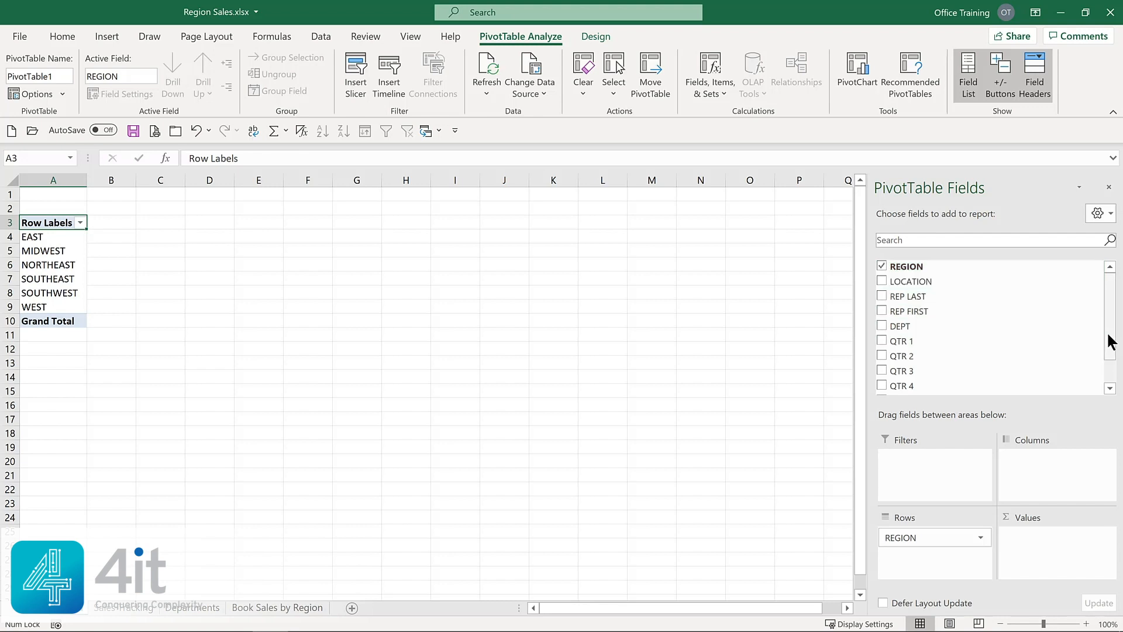
scroll(1110, 351, down, 1)
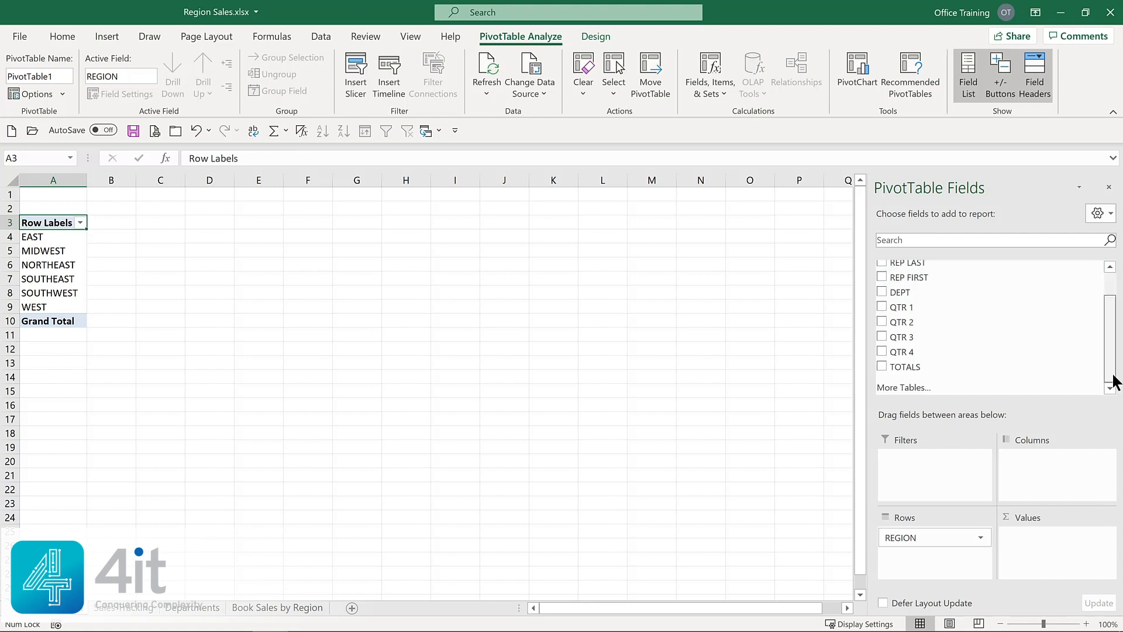
click(882, 366)
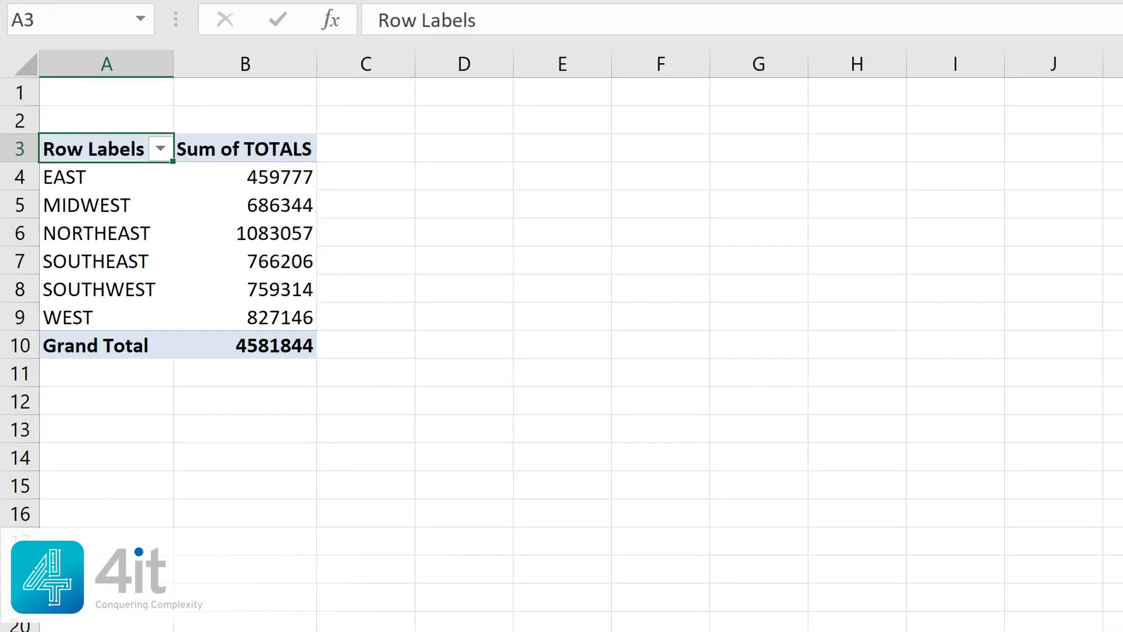
Step: Format the PivotTable's Sum of TOTALS values as Currency with the $ symbol and 0 decimal places
mouse_move(224, 234)
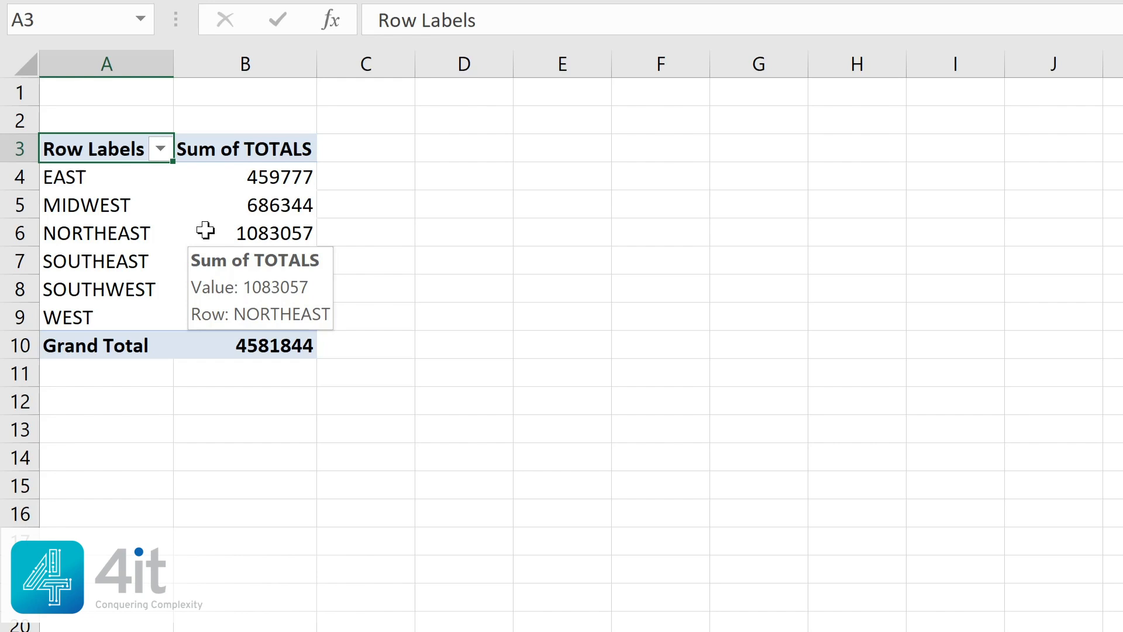
right_click(205, 230)
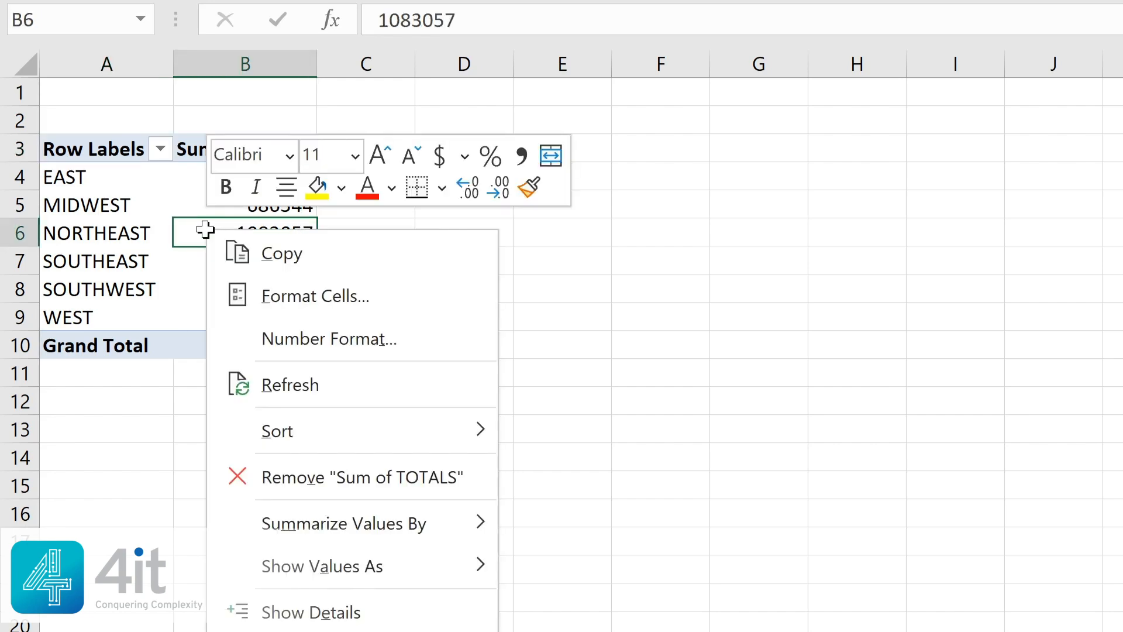
click(279, 342)
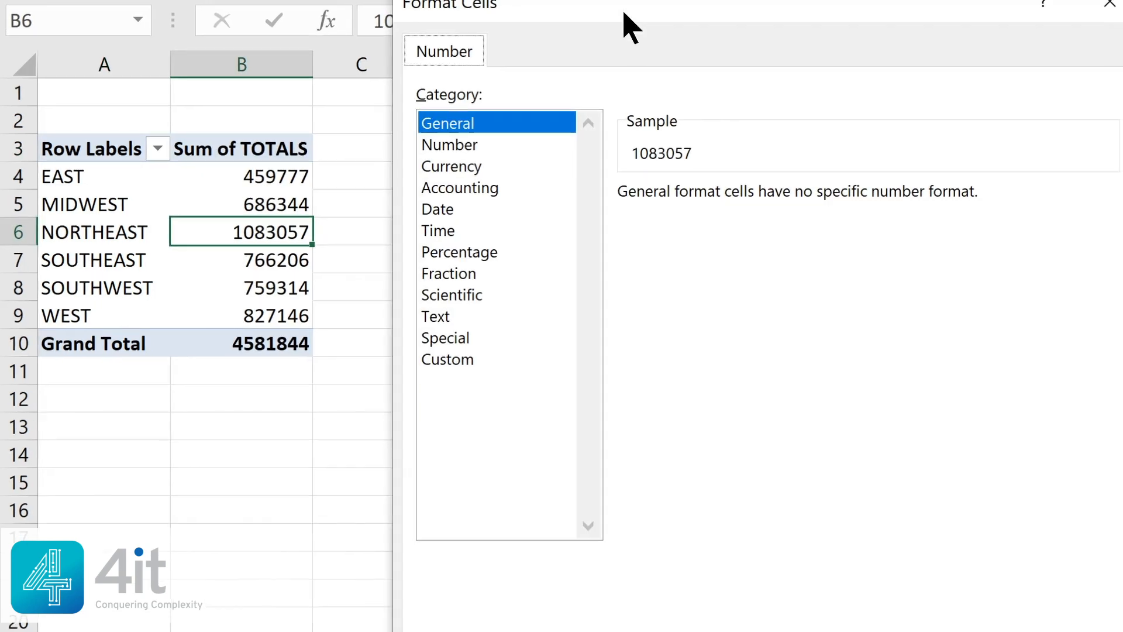
click(311, 156)
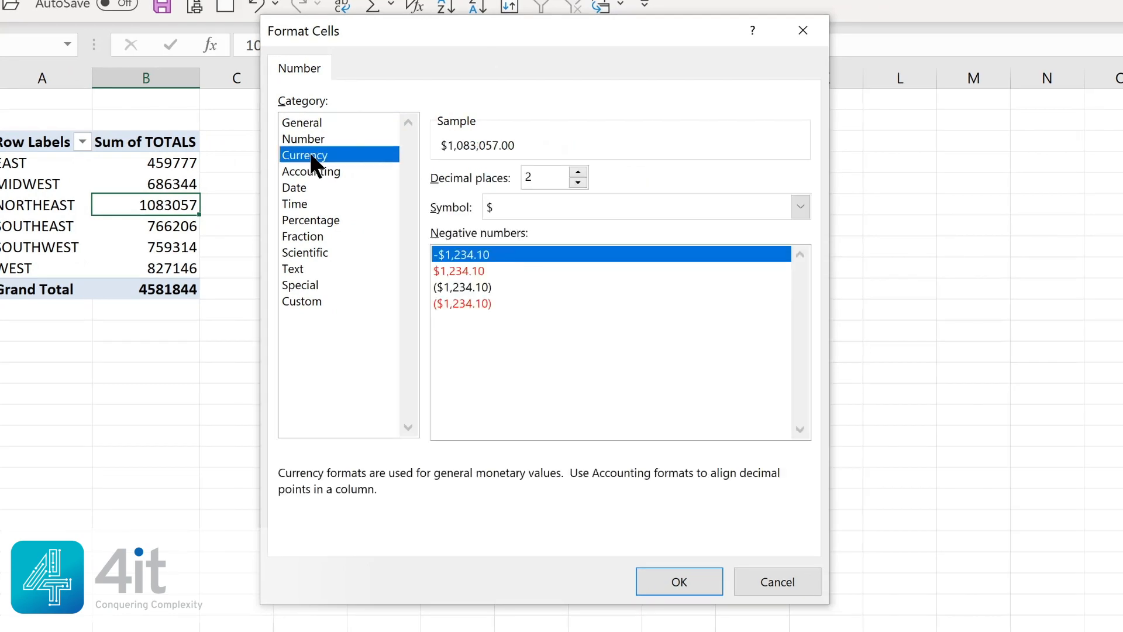
click(578, 183)
click(578, 183)
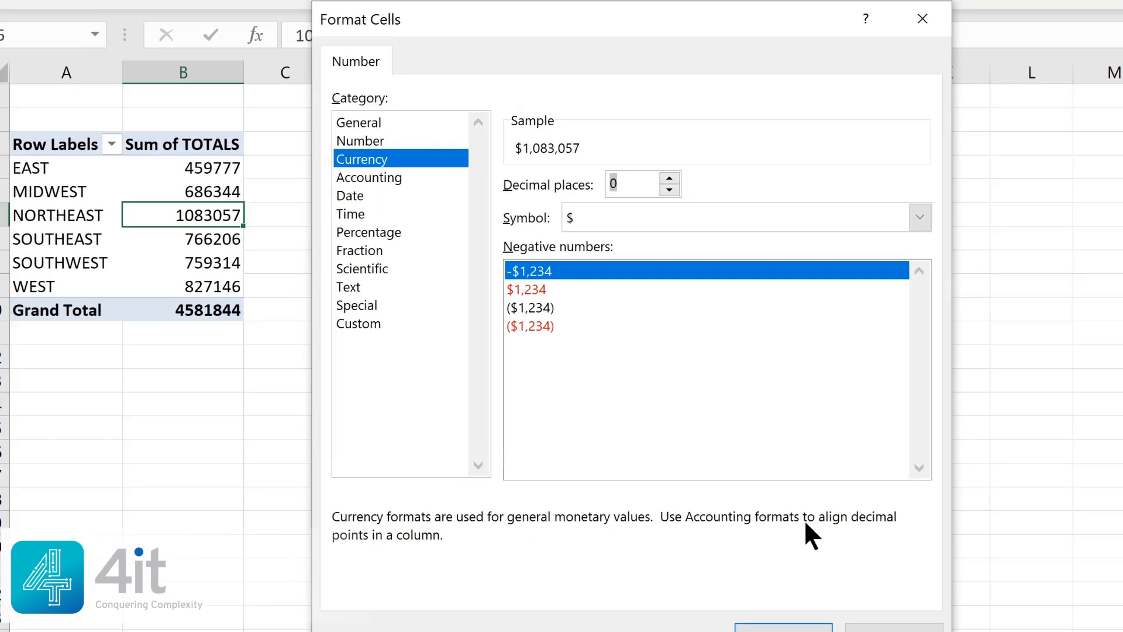
click(679, 581)
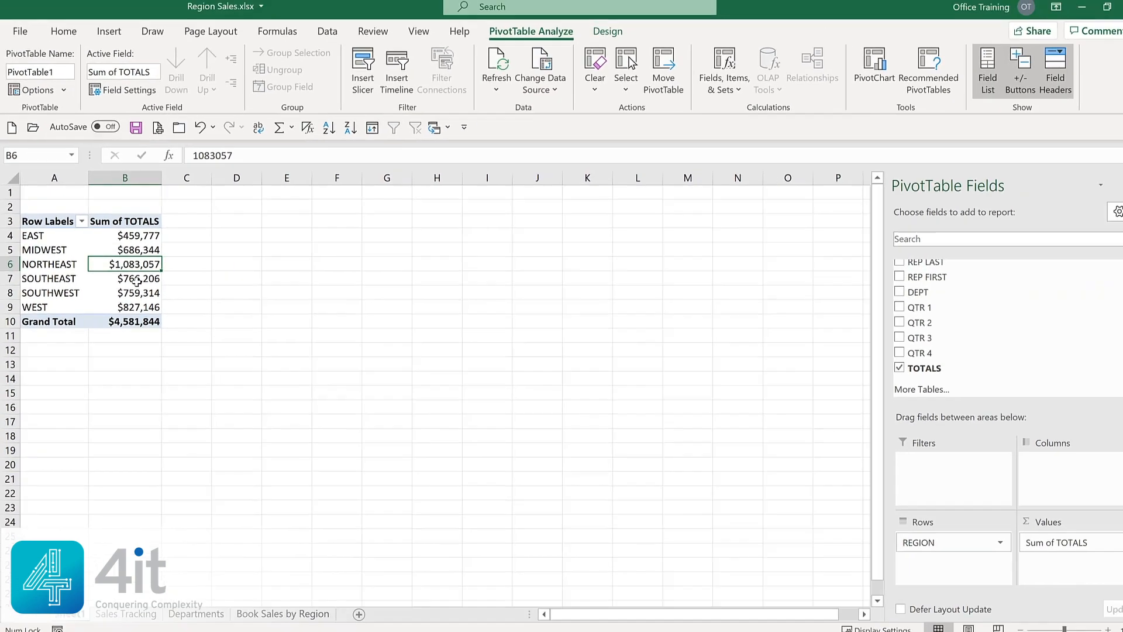
Step: Add the DEPT field to the PivotTable and place it in the Columns area
click(882, 291)
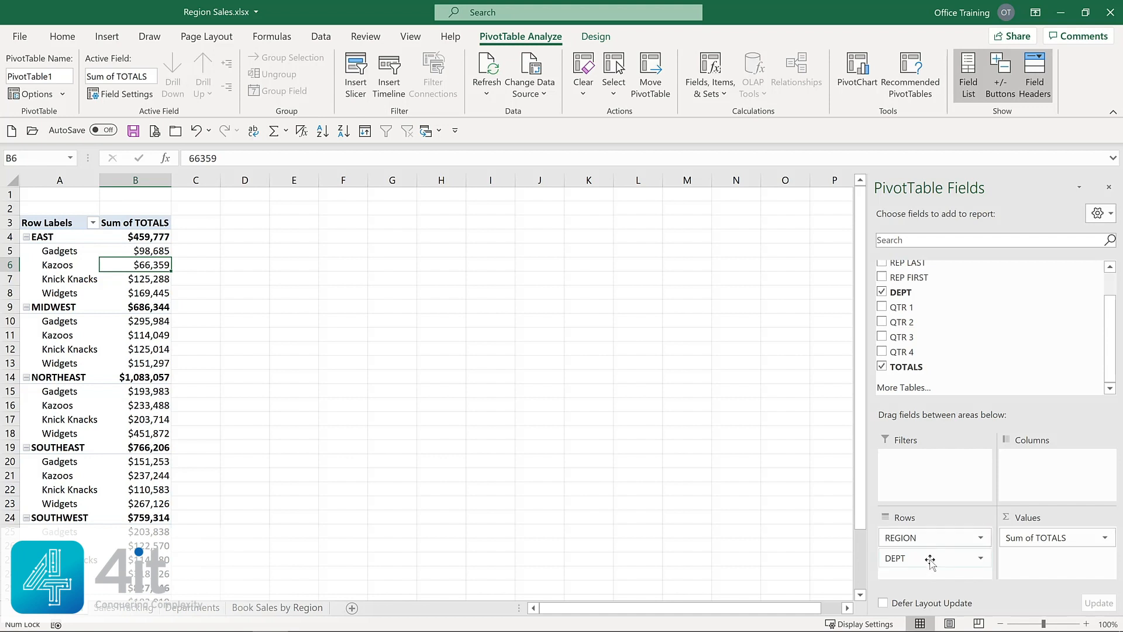
drag(930, 562, 1053, 468)
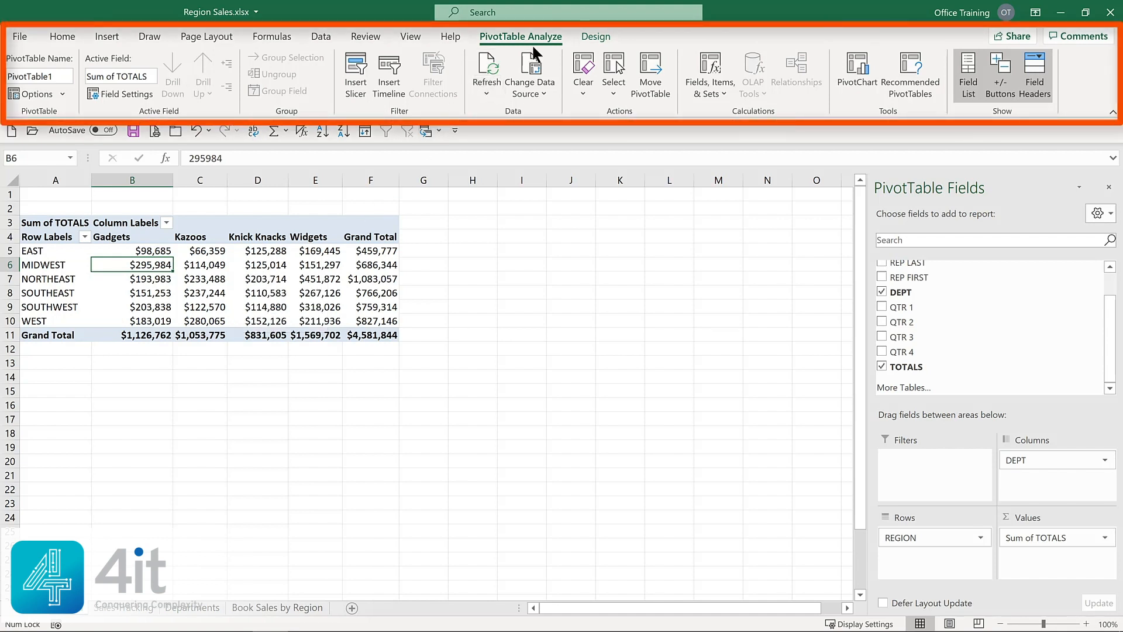
click(593, 34)
click(518, 35)
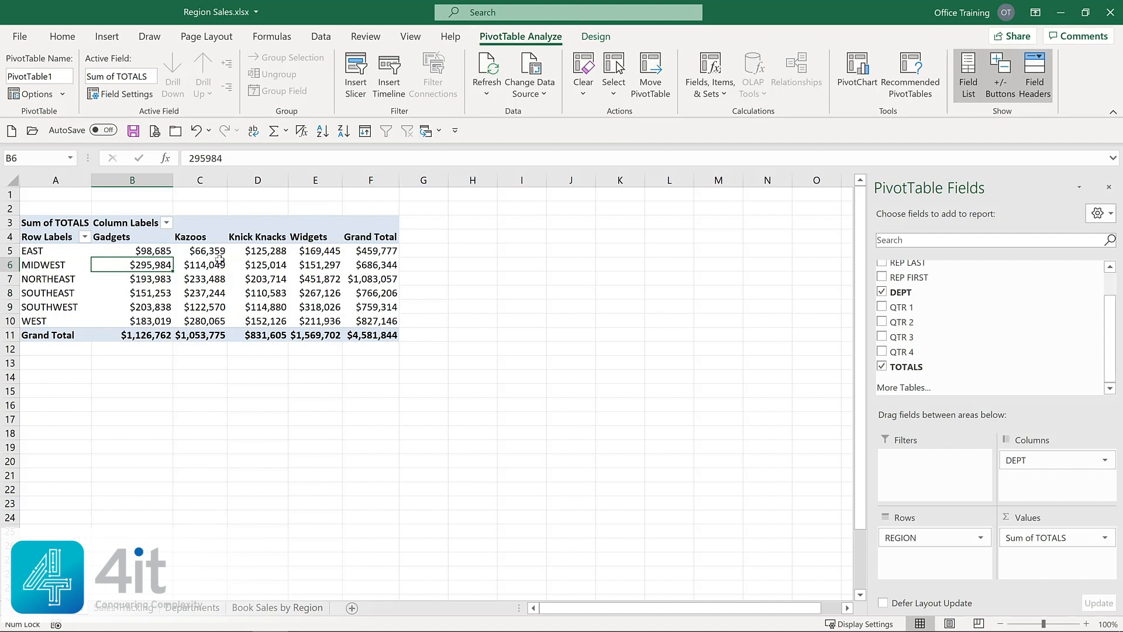
Step: Add the LOCATION field to the PivotTable as a row level beneath REGION
mouse_move(218, 259)
mouse_move(152, 254)
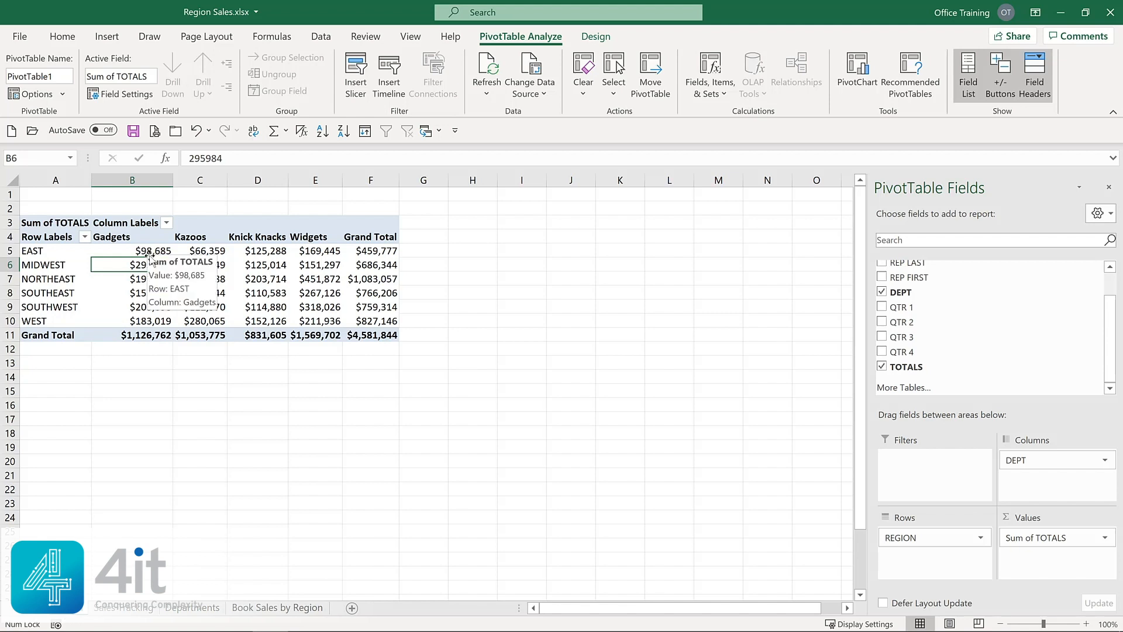
scroll(882, 276, up, 2)
click(882, 281)
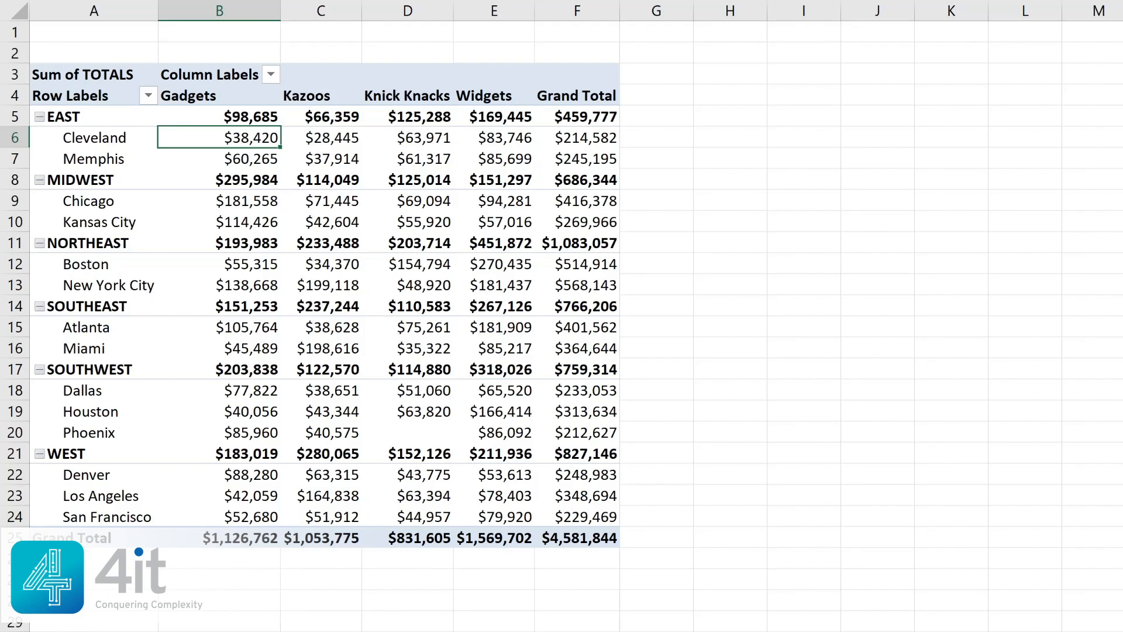
Step: On the Sales Tracking sheet, set the QTR 1 amount in cell F2 to 100000
key(ctrl+Page_Down)
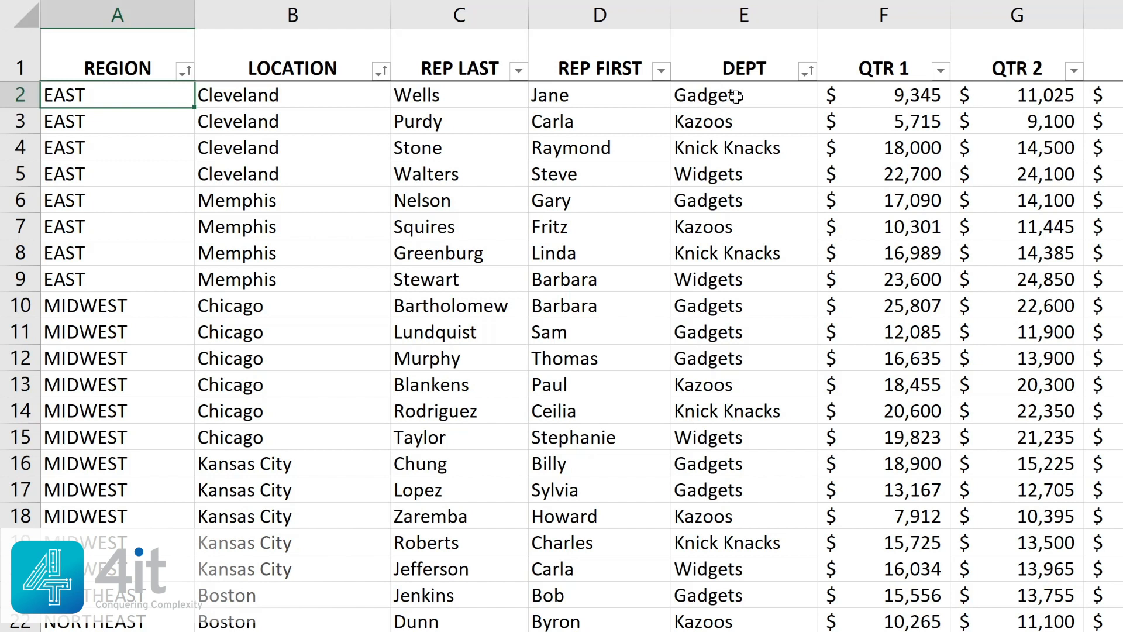
click(888, 96)
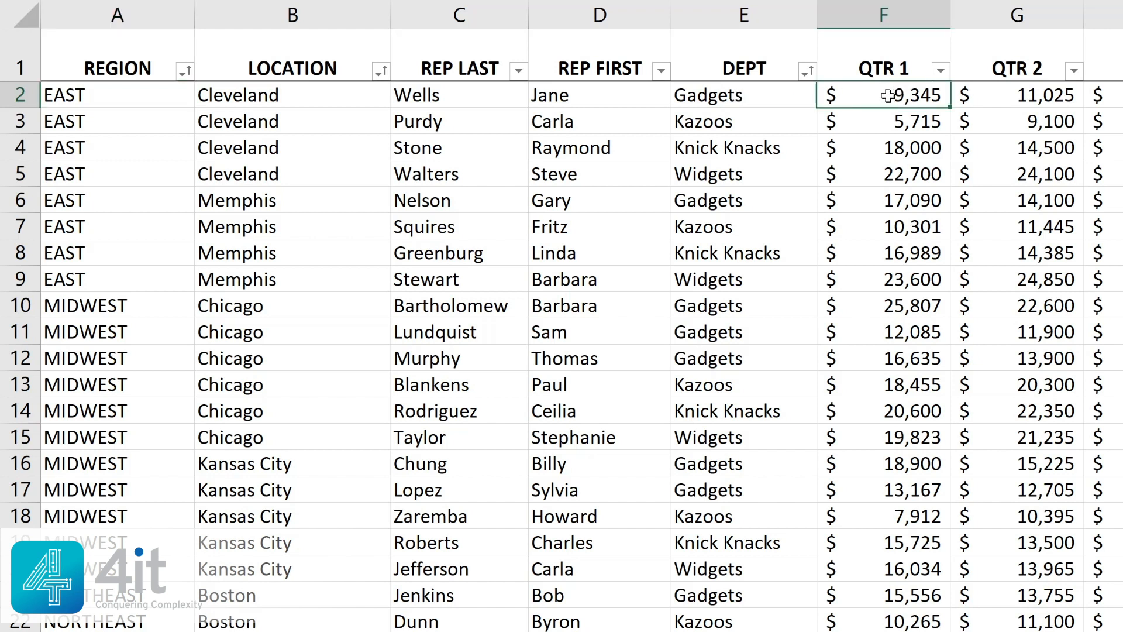
text(100000)
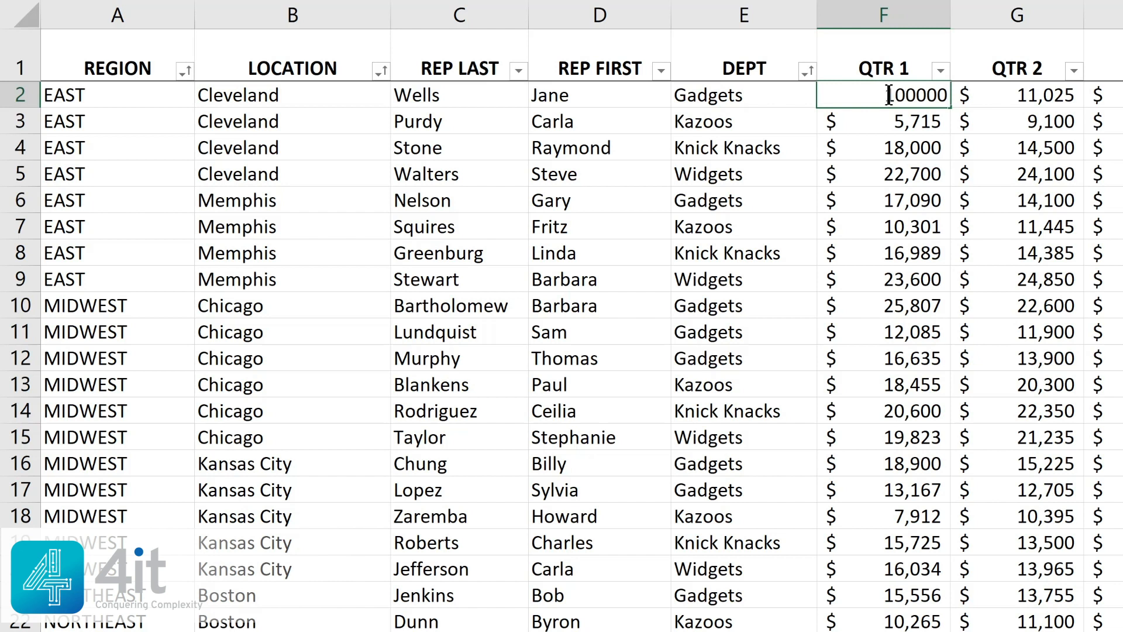
key(Return)
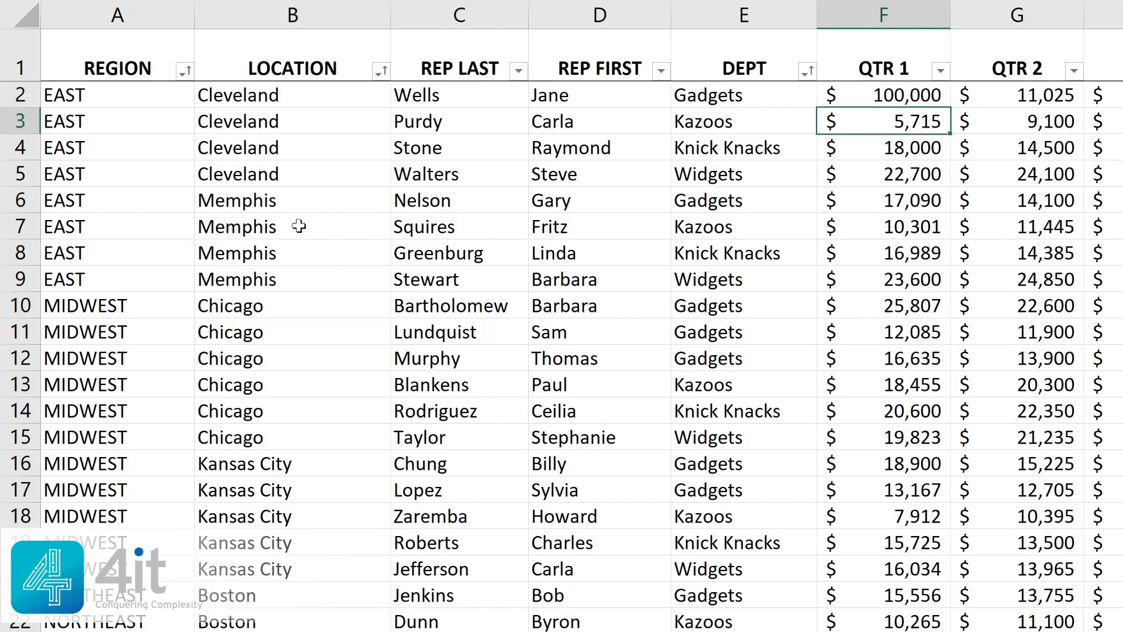
Step: Change the location in cell B6 of the sales data to Cleveland
click(258, 201)
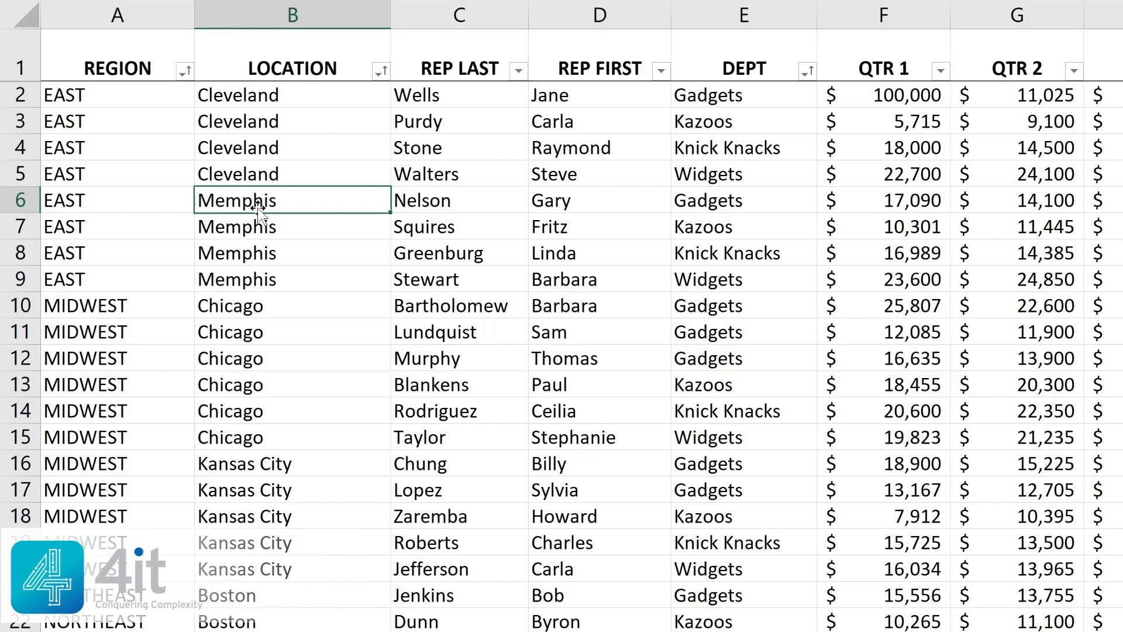
text(c)
key(BackSpace)
text(c)
key(Return)
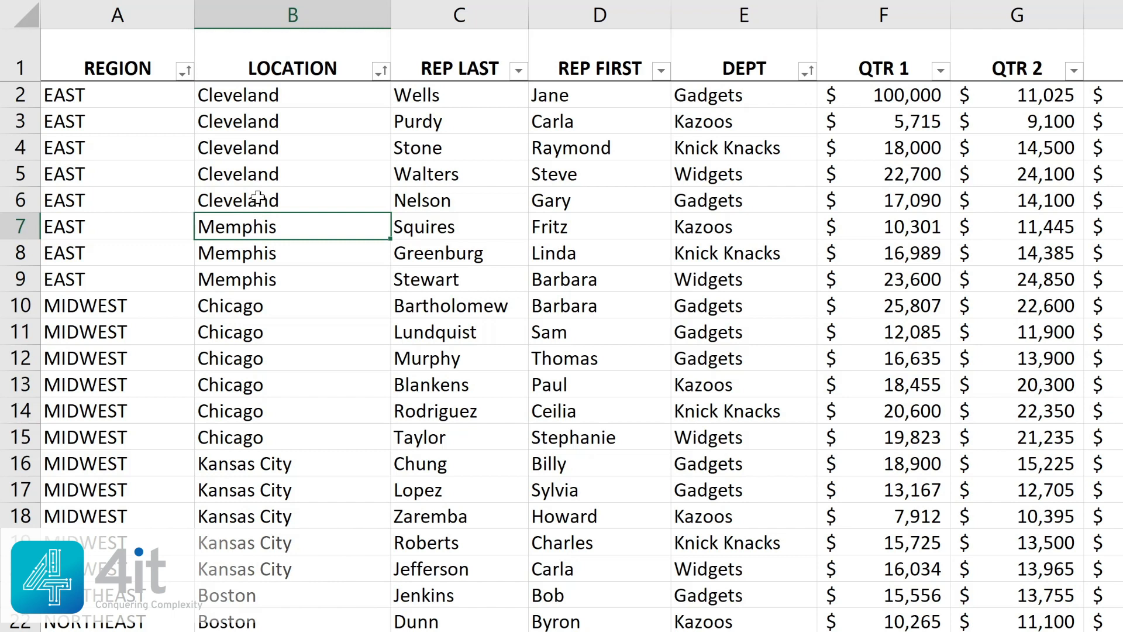
click(735, 203)
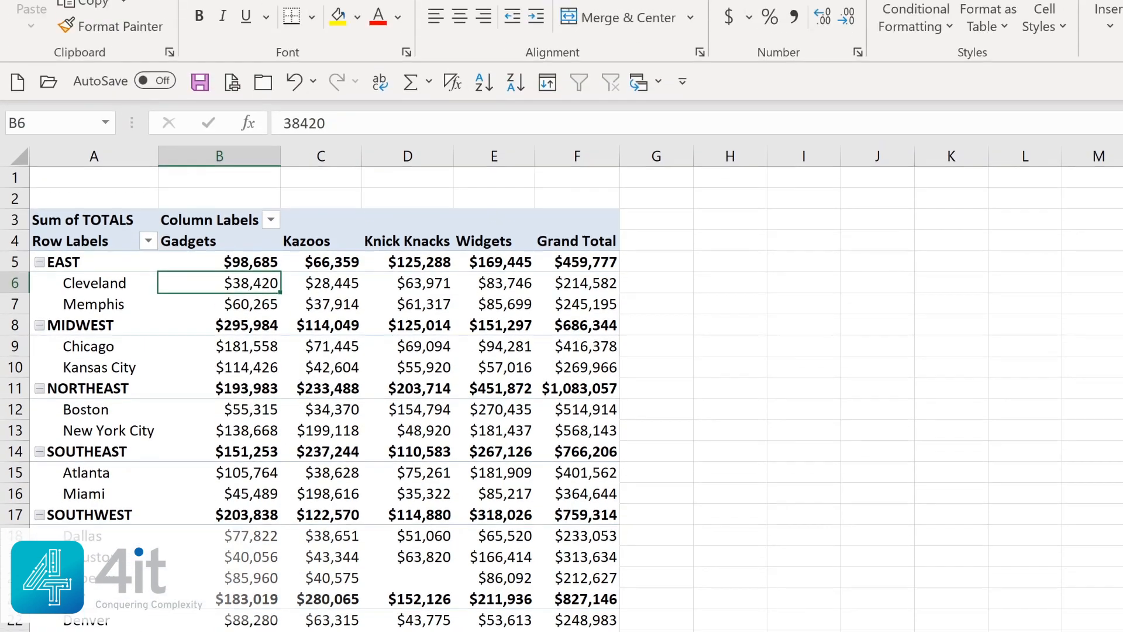
Step: Refresh all data in the workbook from the PivotTable sheet and check the East region's Gadgets values
click(779, 29)
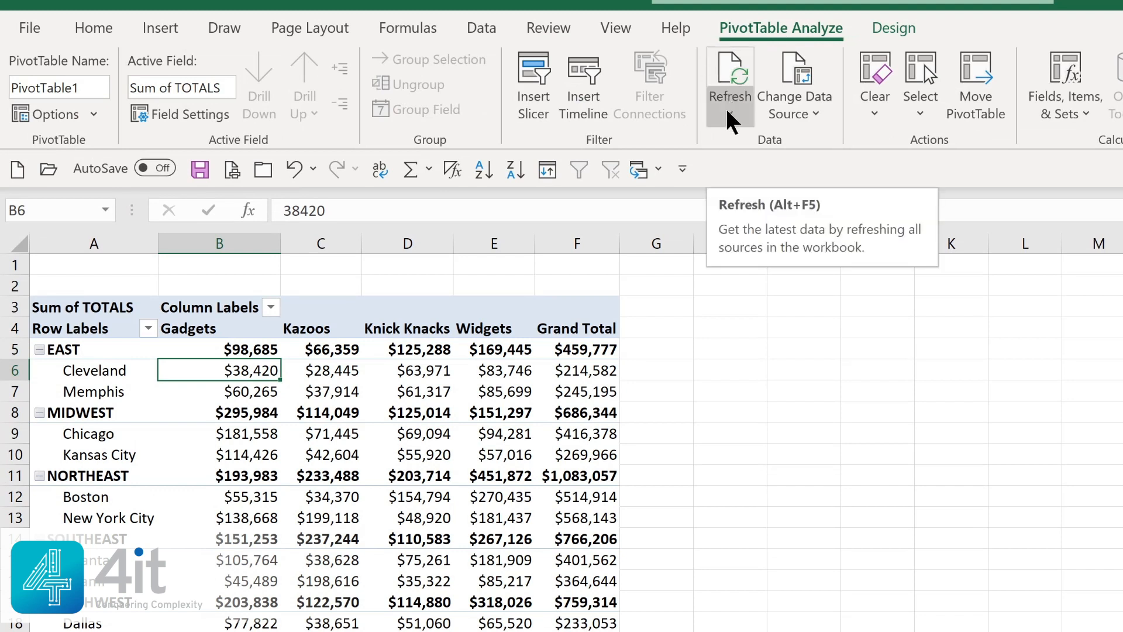
key(alt+F5)
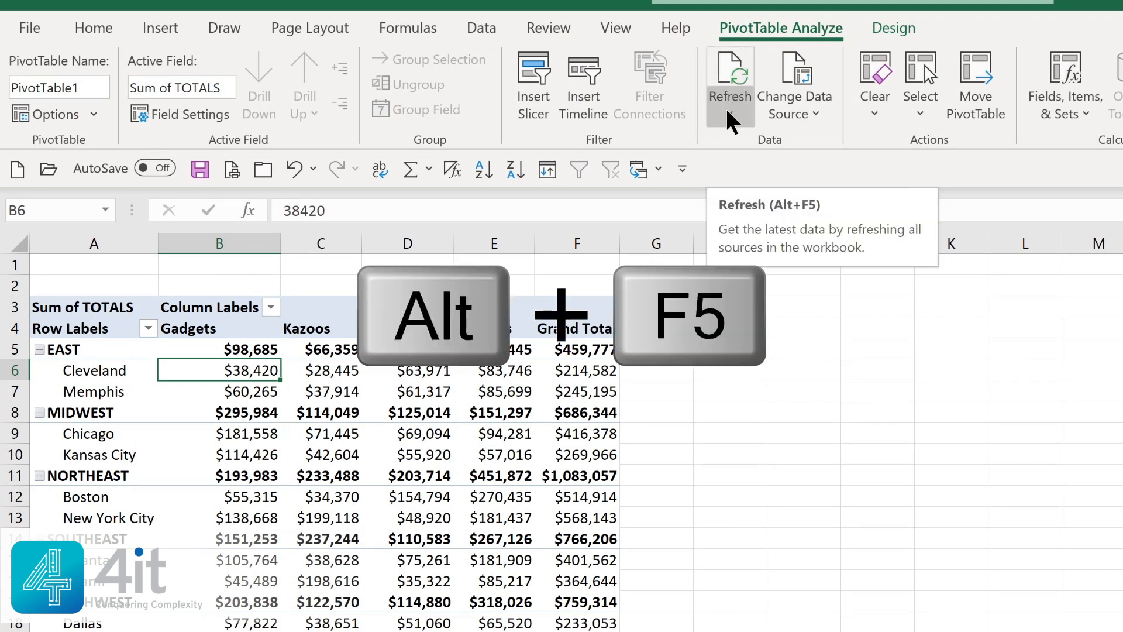
click(726, 106)
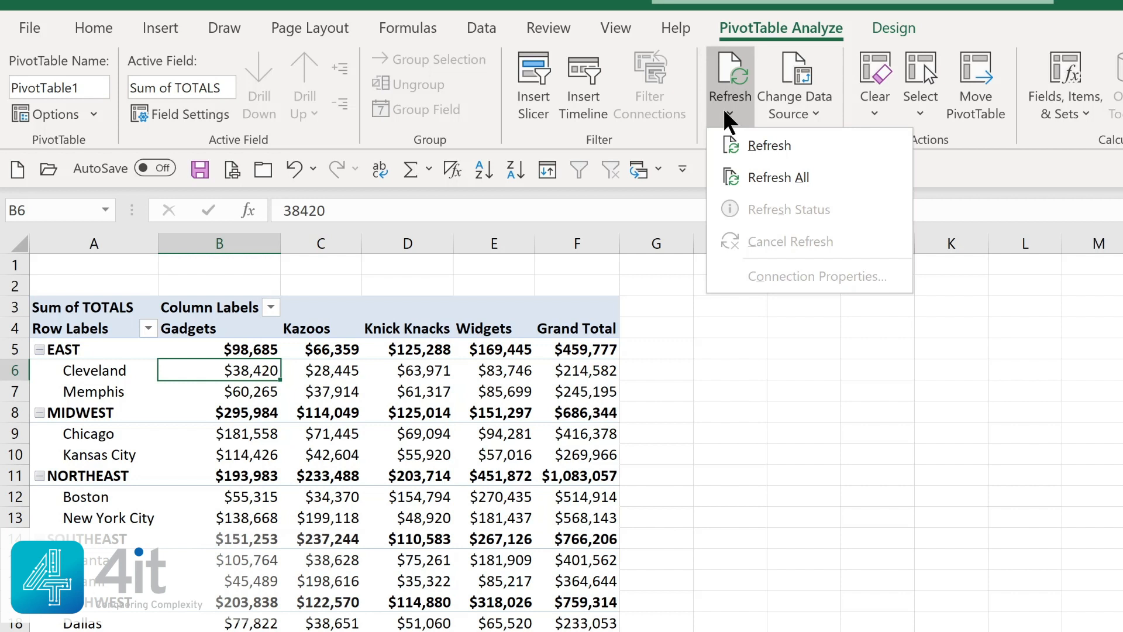
click(760, 177)
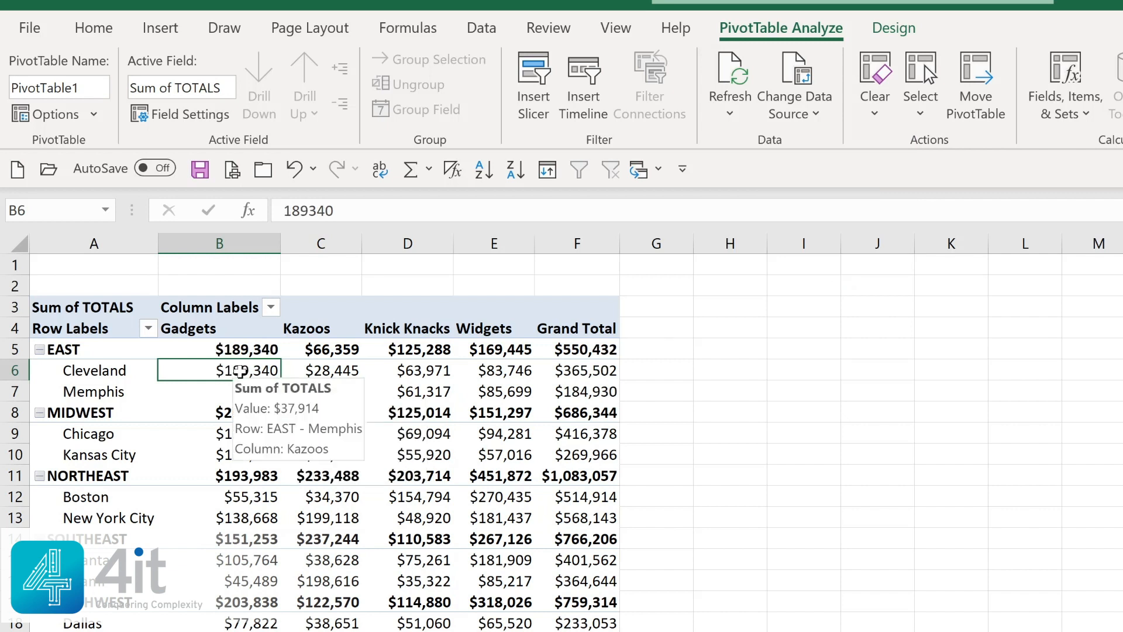
mouse_move(226, 448)
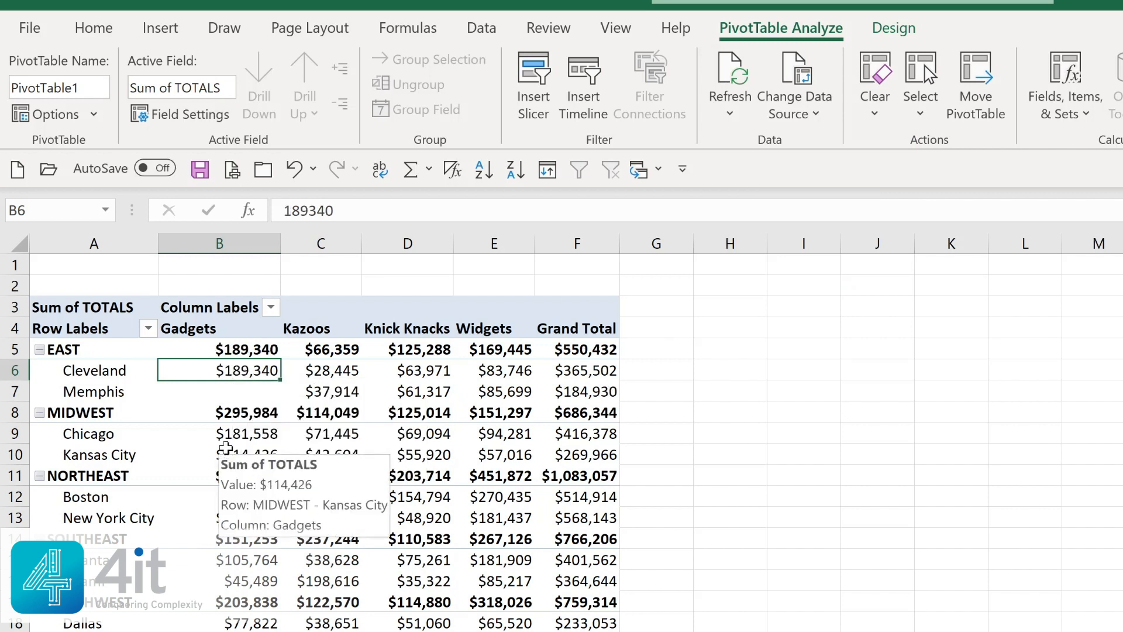
mouse_move(236, 392)
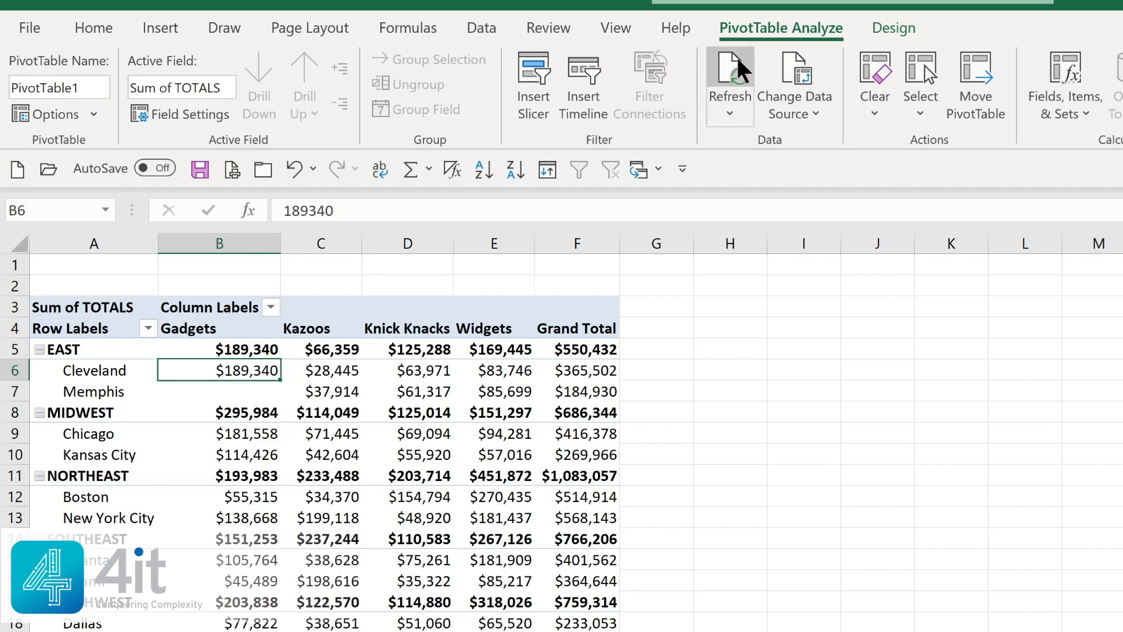
Step: Review the PivotTable's data source and keep the range 'Sales Tracking'!$A$1:$J$77
click(805, 111)
click(803, 141)
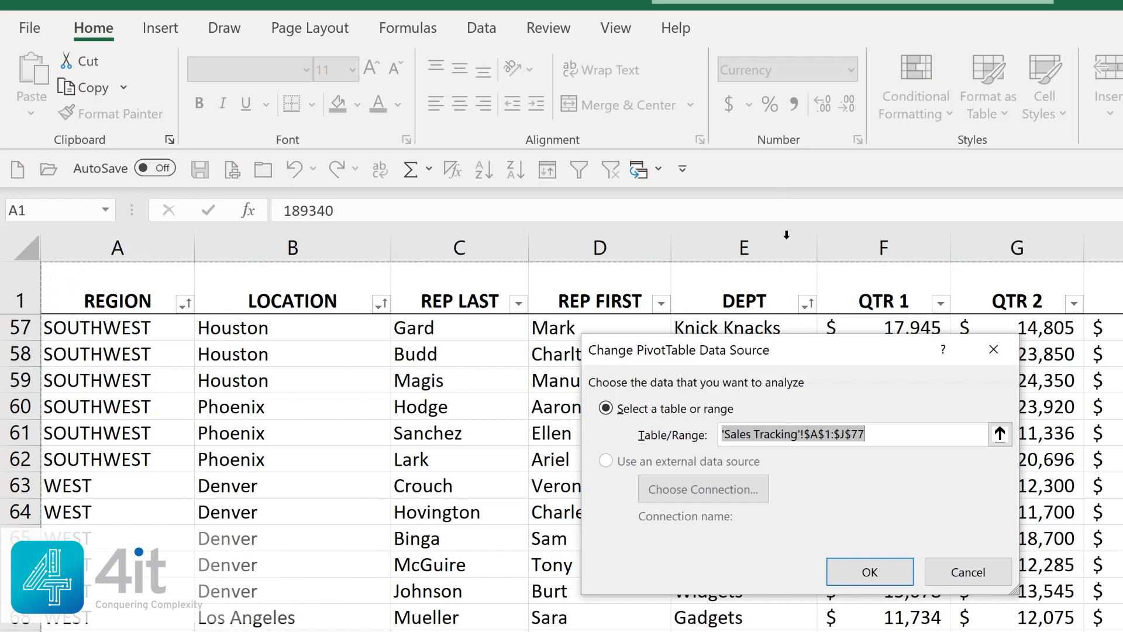
click(877, 571)
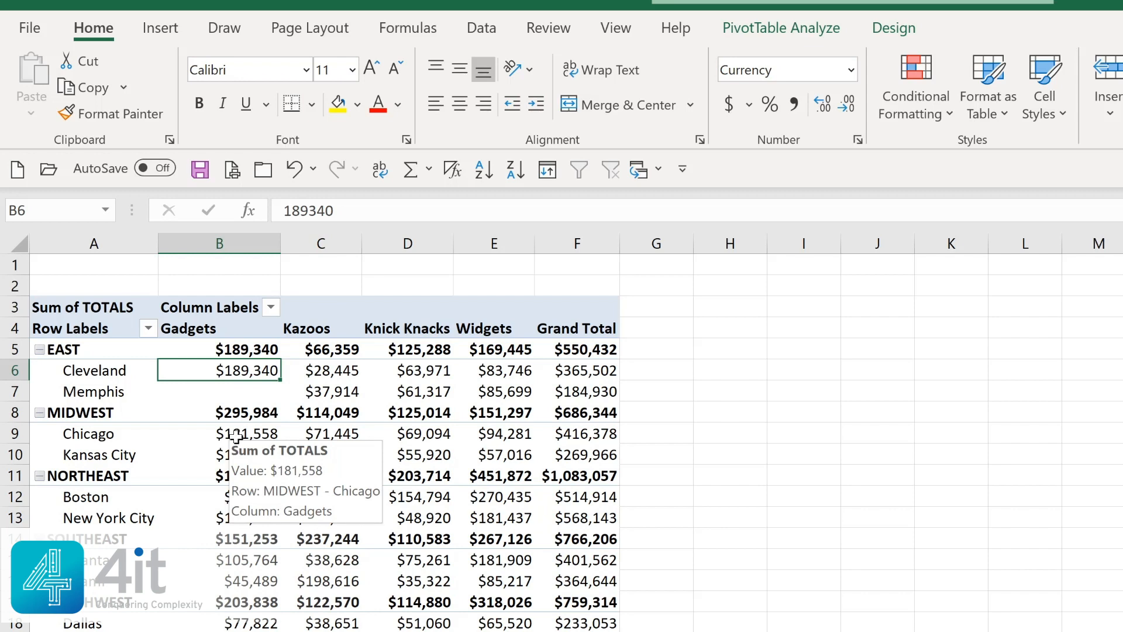
Step: Show the source records behind the Chicago Gadgets value in the PivotTable
double_click(236, 436)
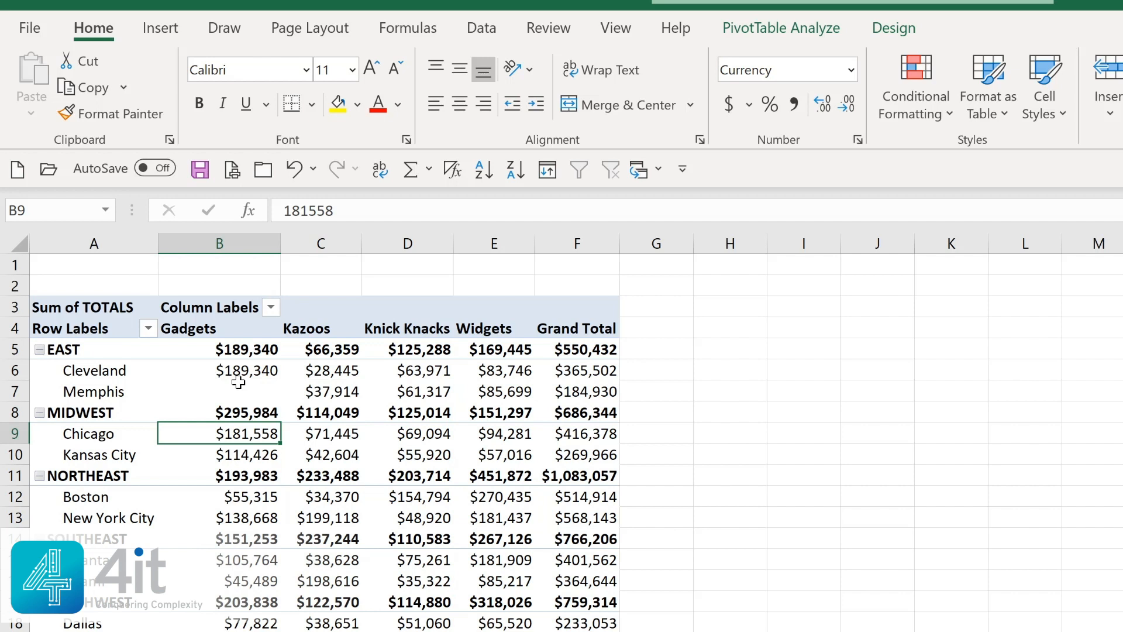
mouse_move(238, 382)
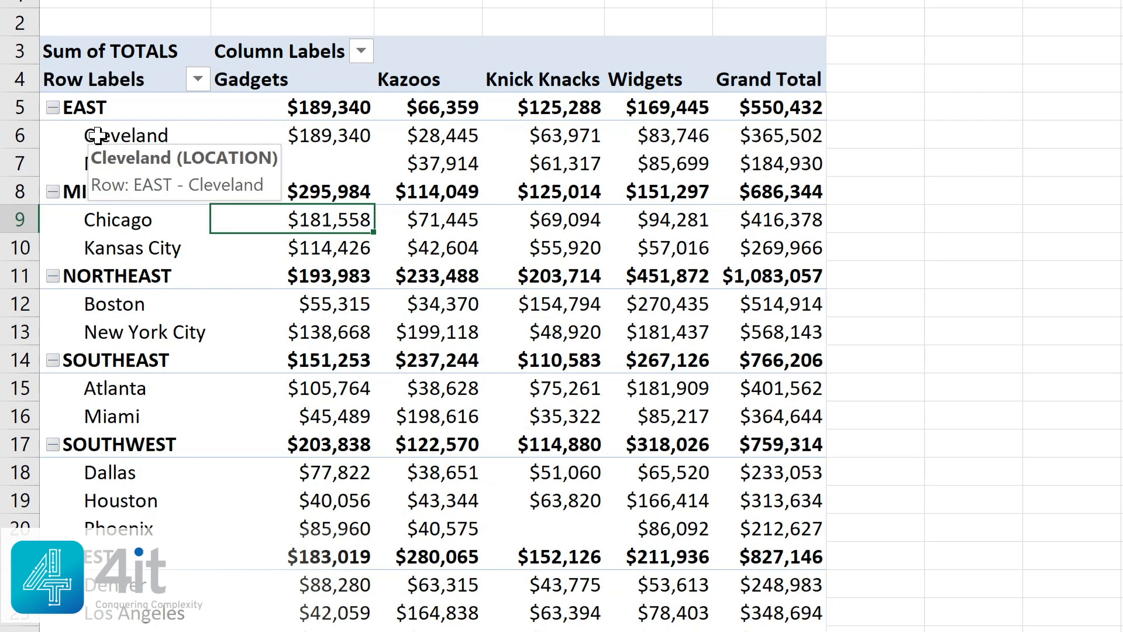
Step: Collapse the EAST region's locations in the PivotTable and expand them again
click(53, 109)
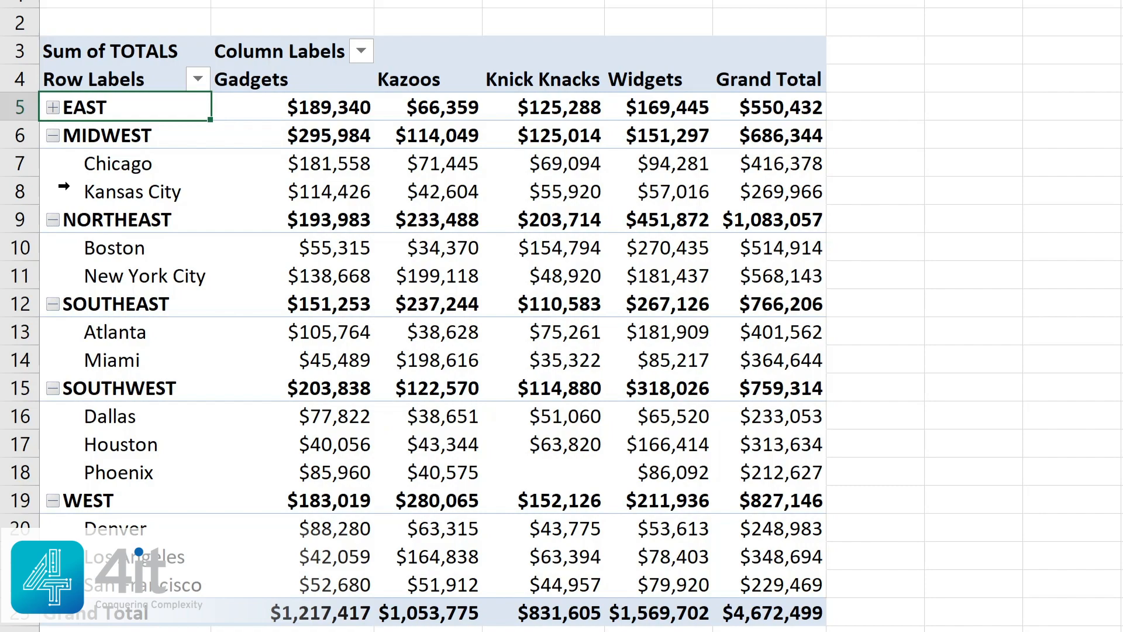
click(53, 107)
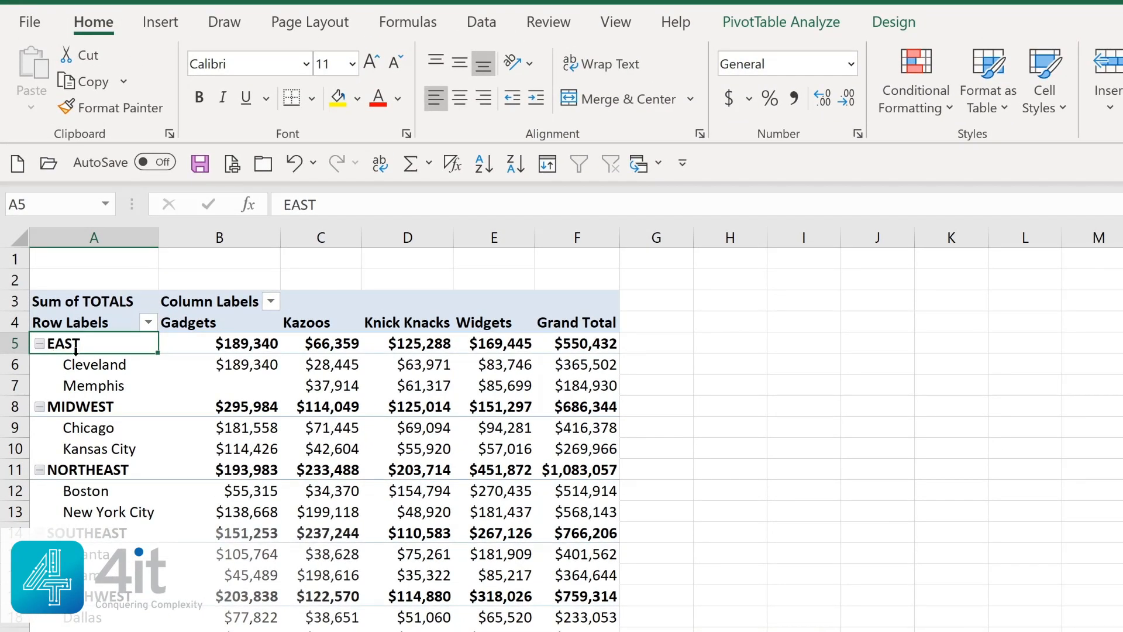
Step: Collapse all items of the REGION field in the PivotTable and expand them again
click(759, 34)
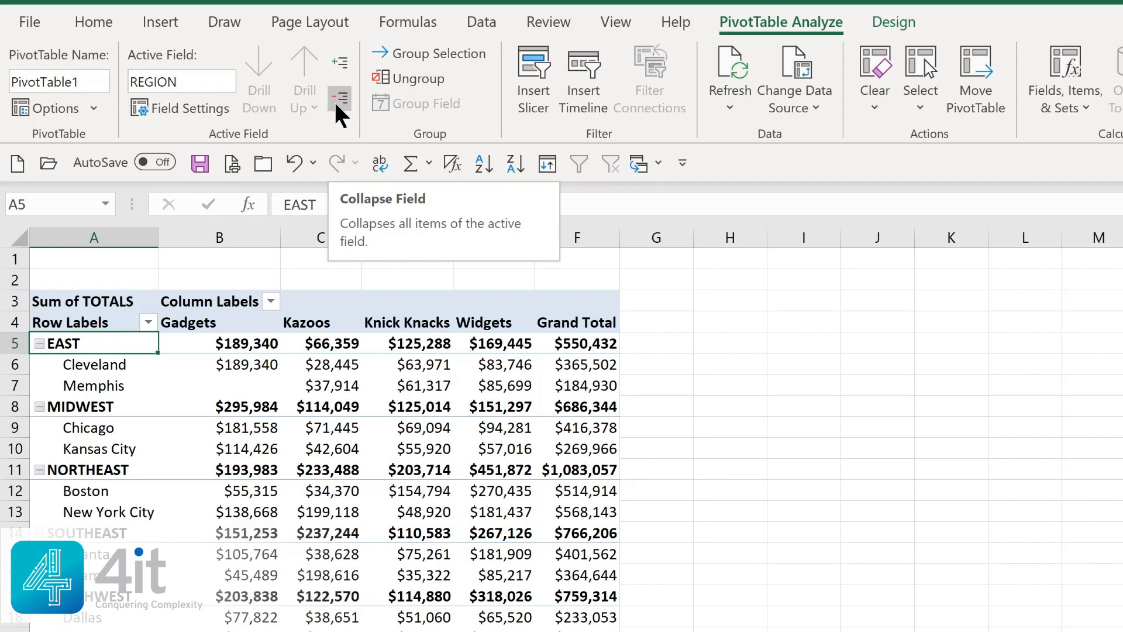
click(338, 98)
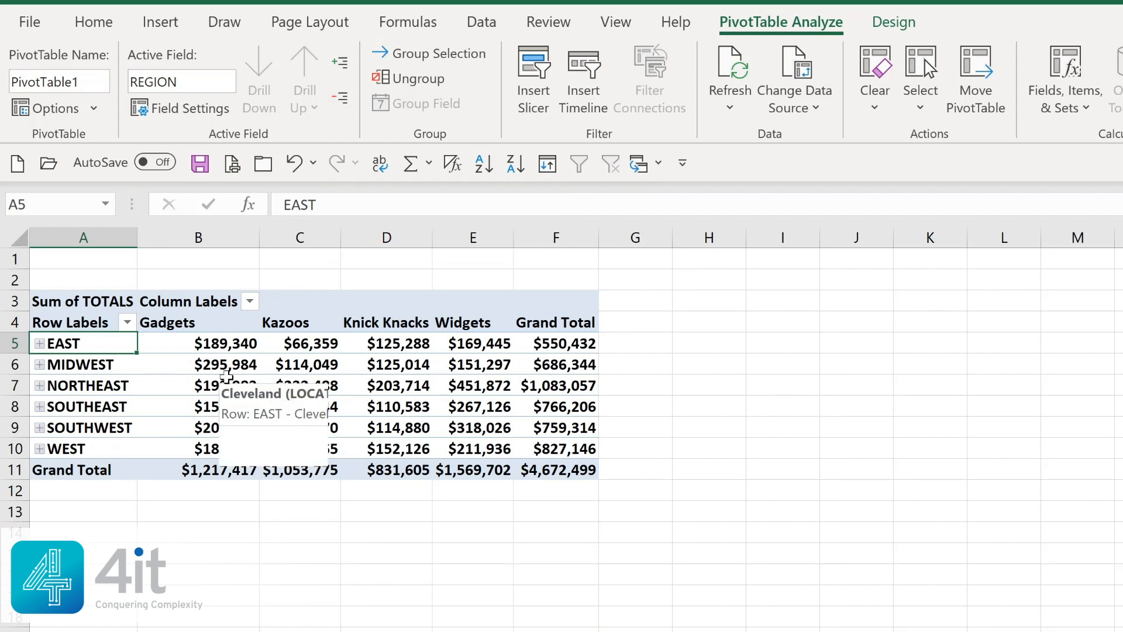
mouse_move(211, 369)
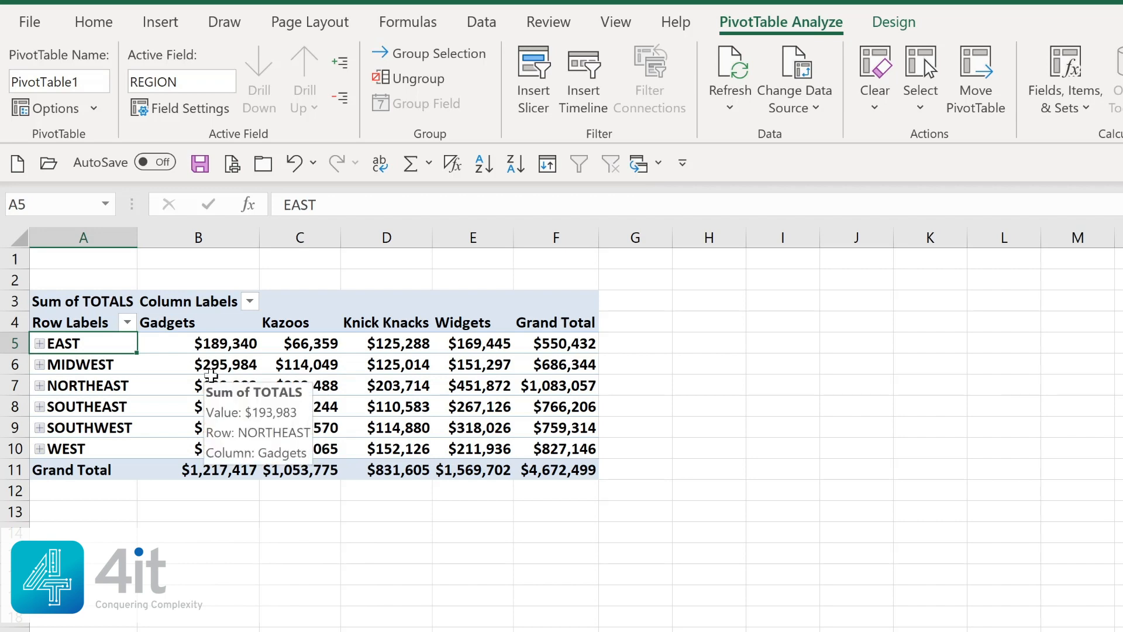
click(342, 60)
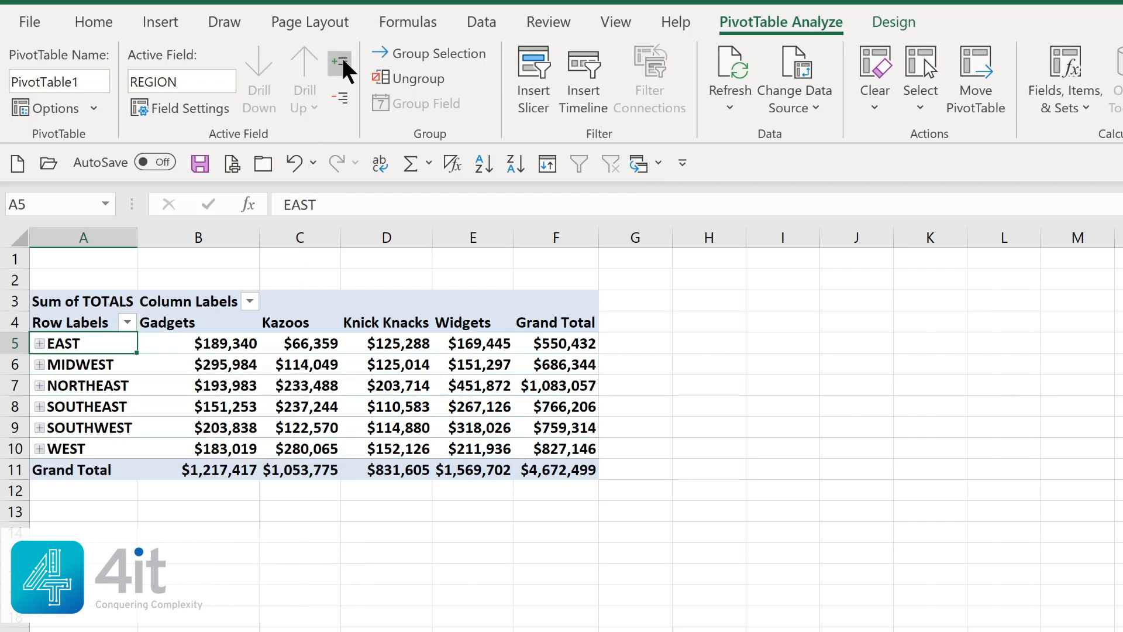
mouse_move(272, 368)
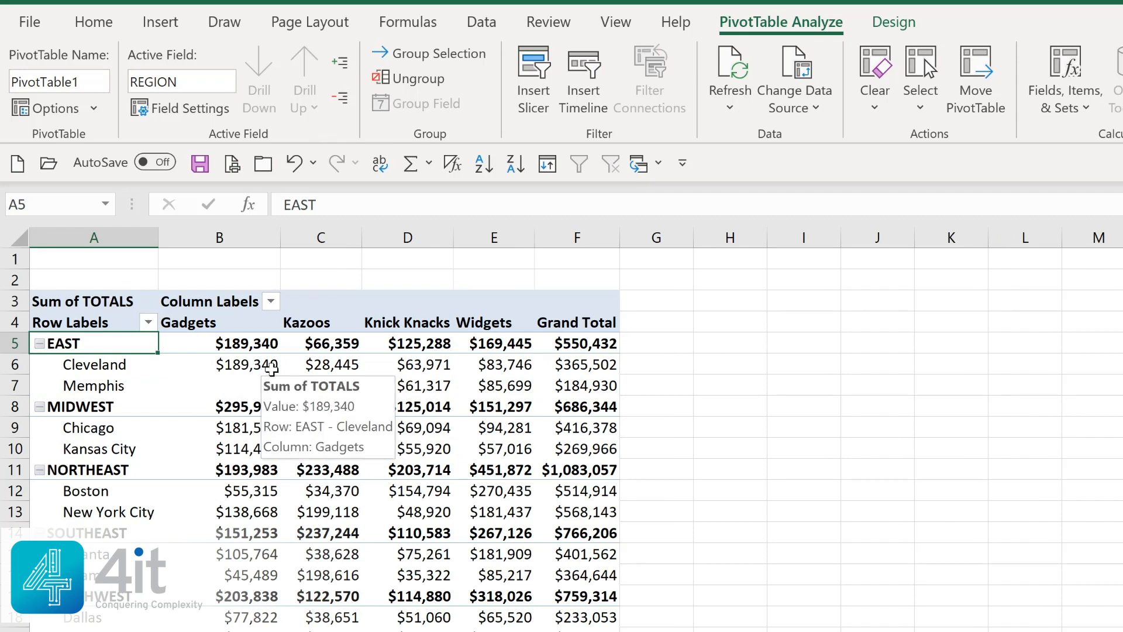
Step: Apply the medium blue PivotTable style with dark blue headers and show all subtotals at the bottom of each group
click(901, 23)
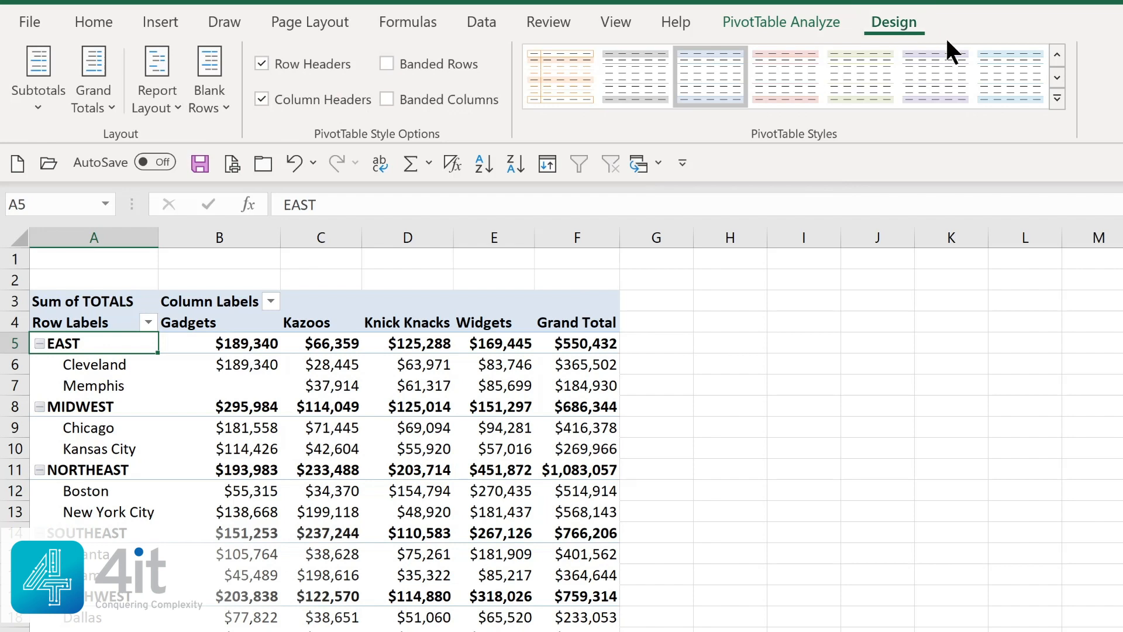
click(1058, 98)
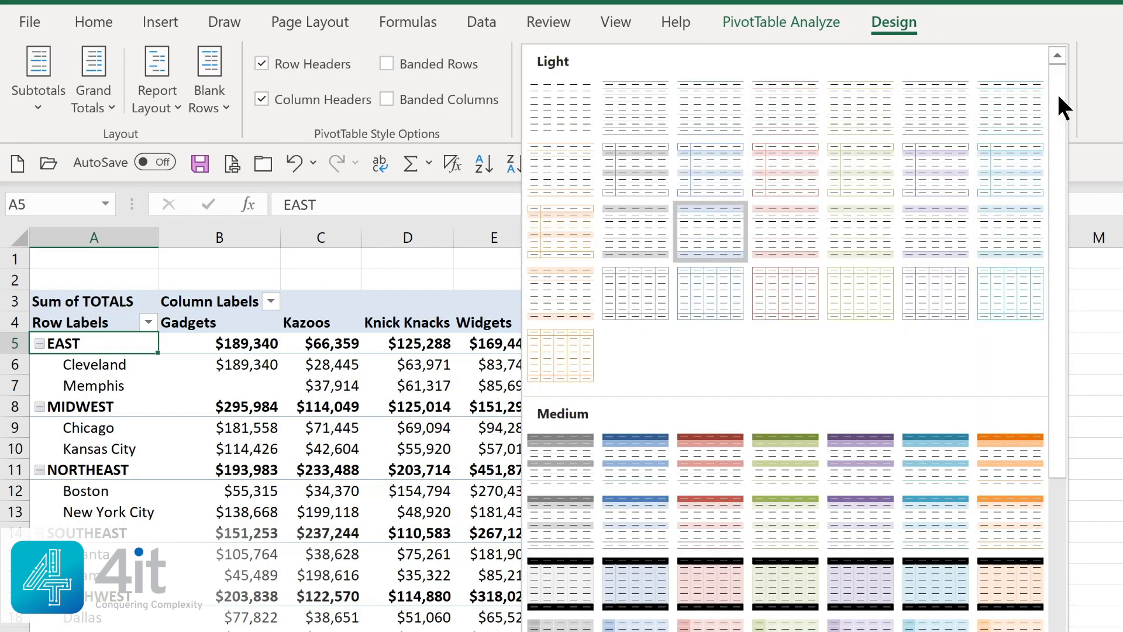
click(615, 476)
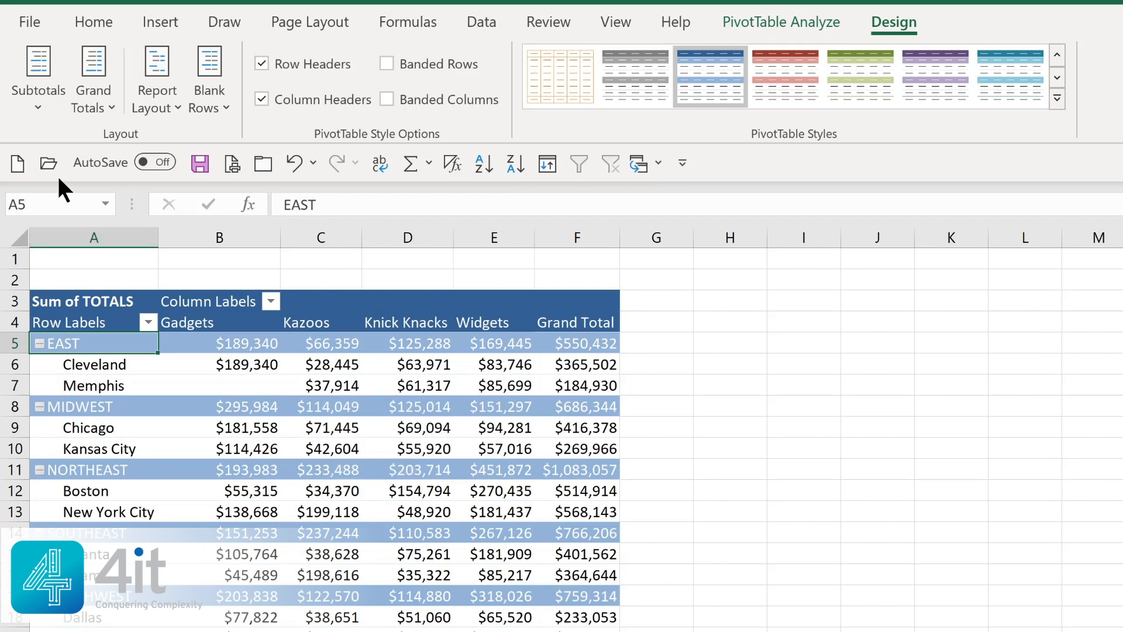
click(44, 109)
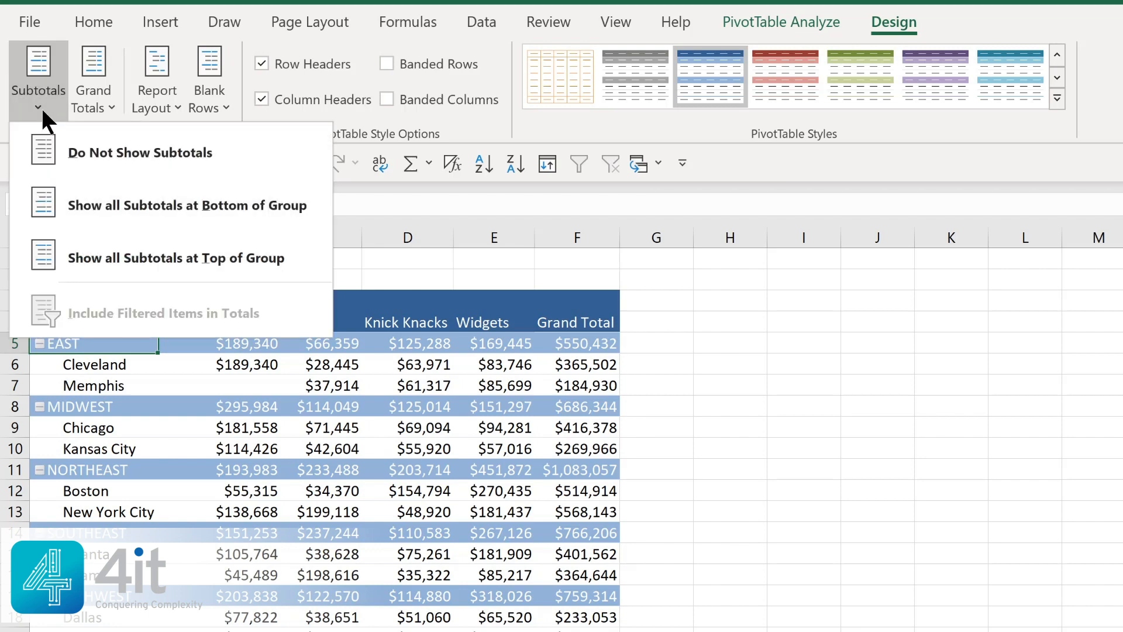
click(109, 211)
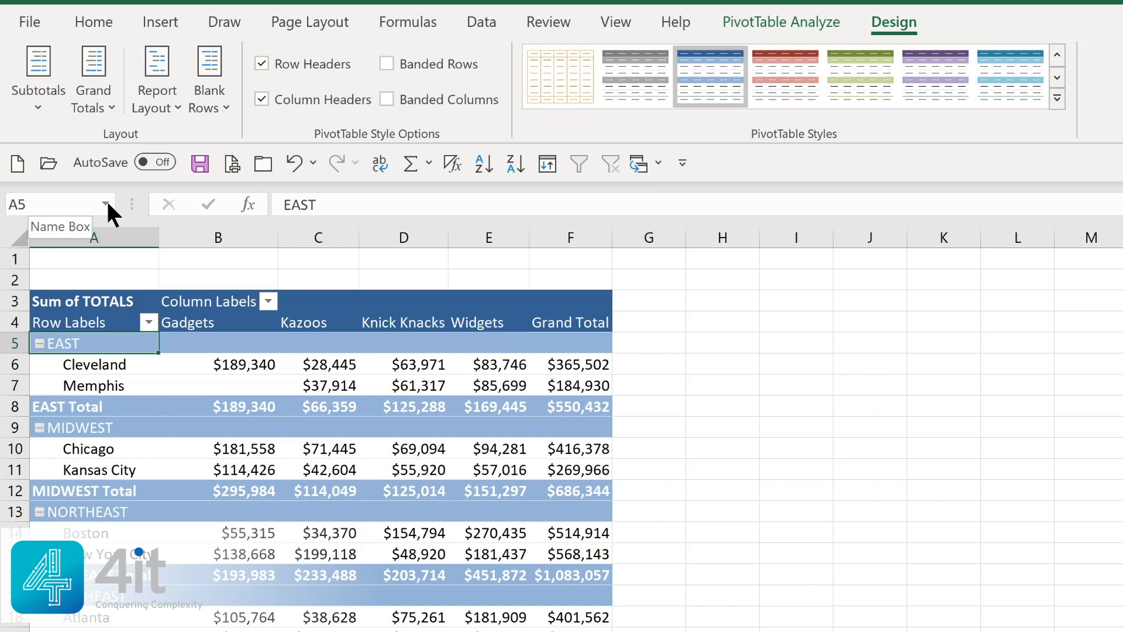
click(94, 101)
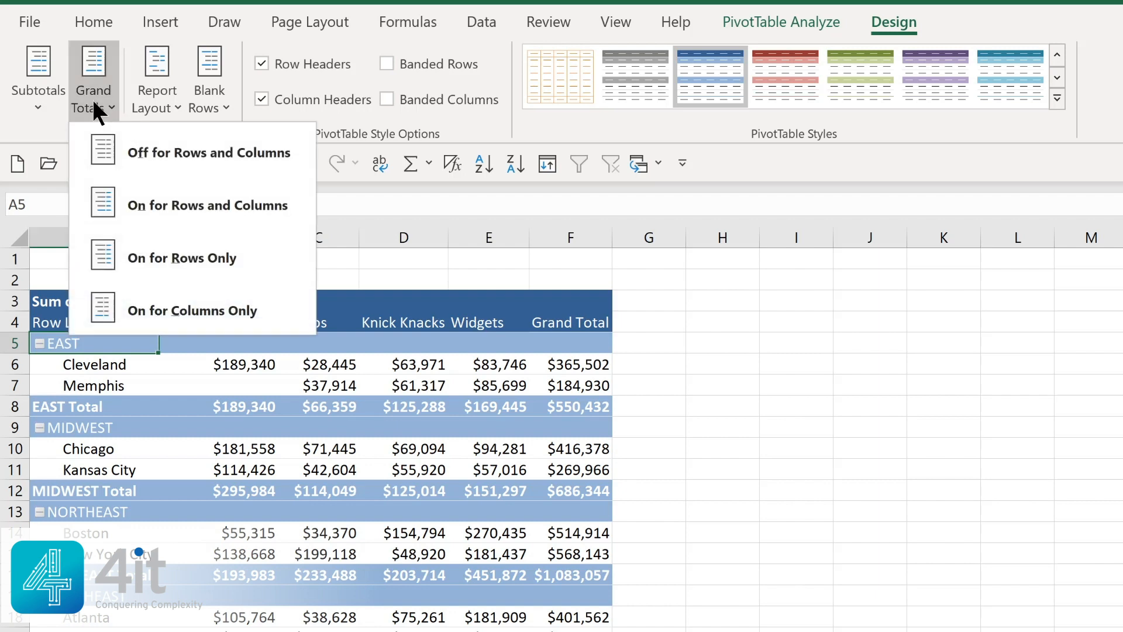
click(170, 104)
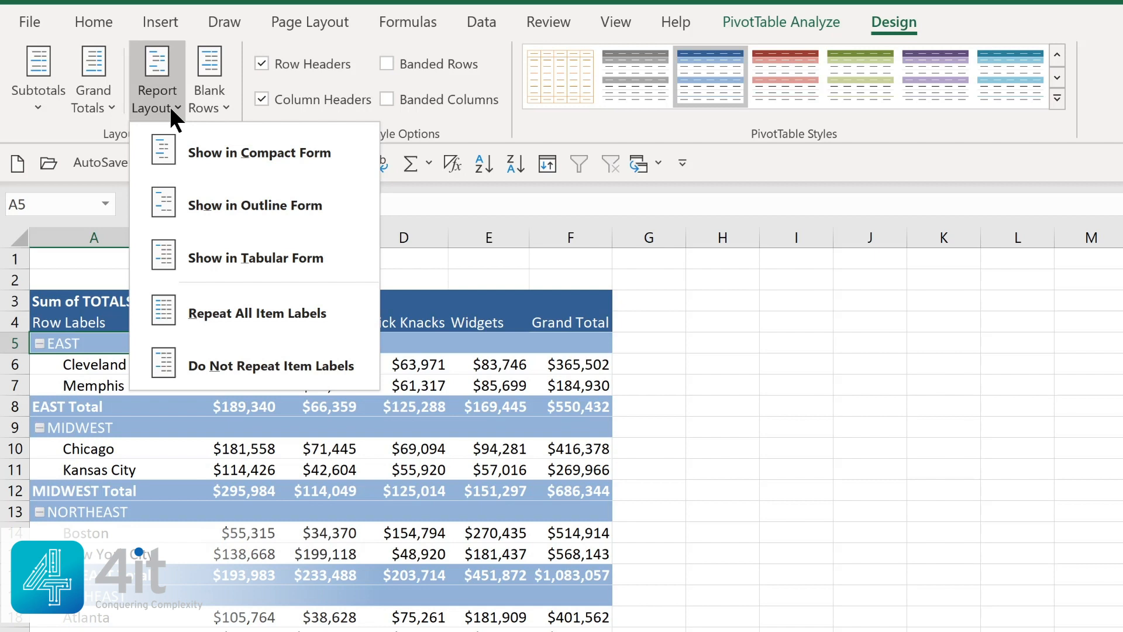
click(169, 107)
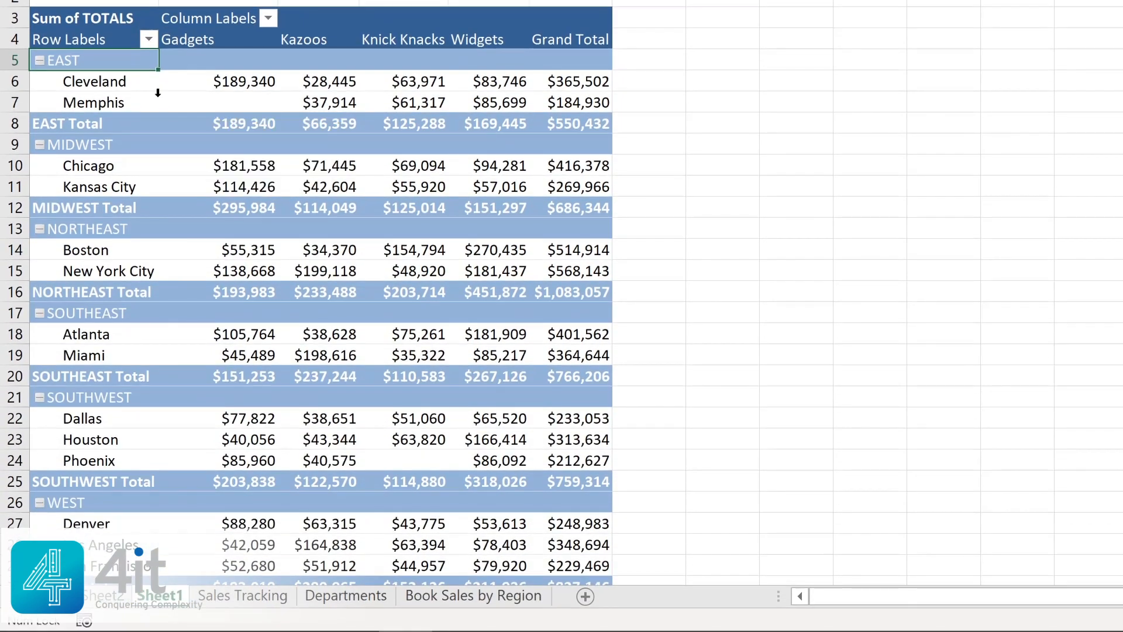
Step: Filter the PivotTable's row labels to show only the EAST, MIDWEST and NORTHEAST regions
click(149, 39)
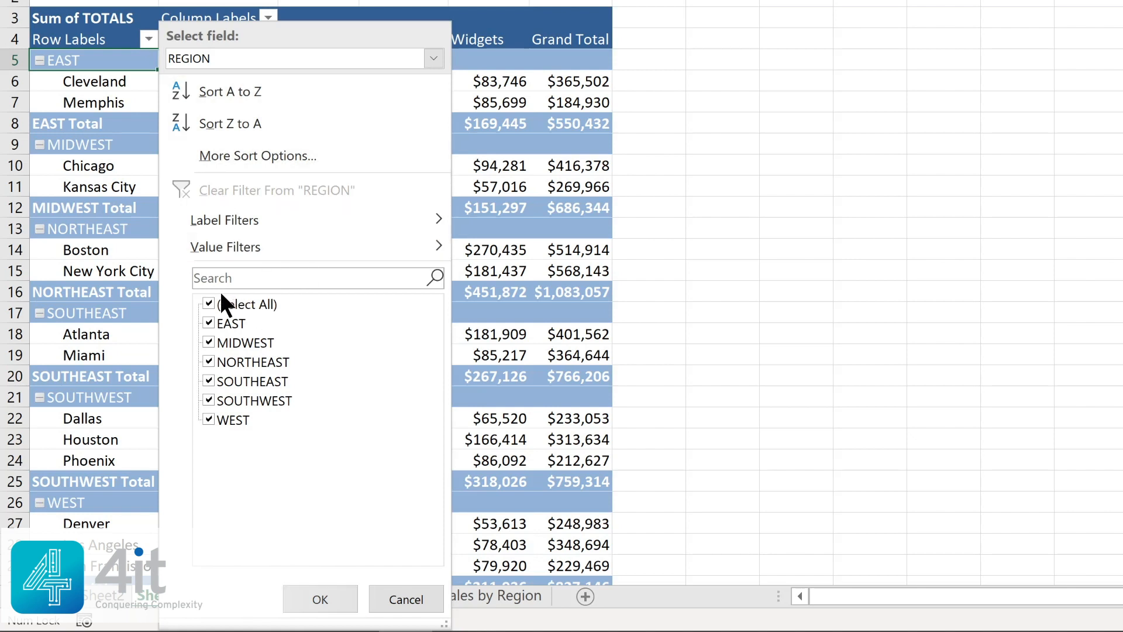
click(207, 303)
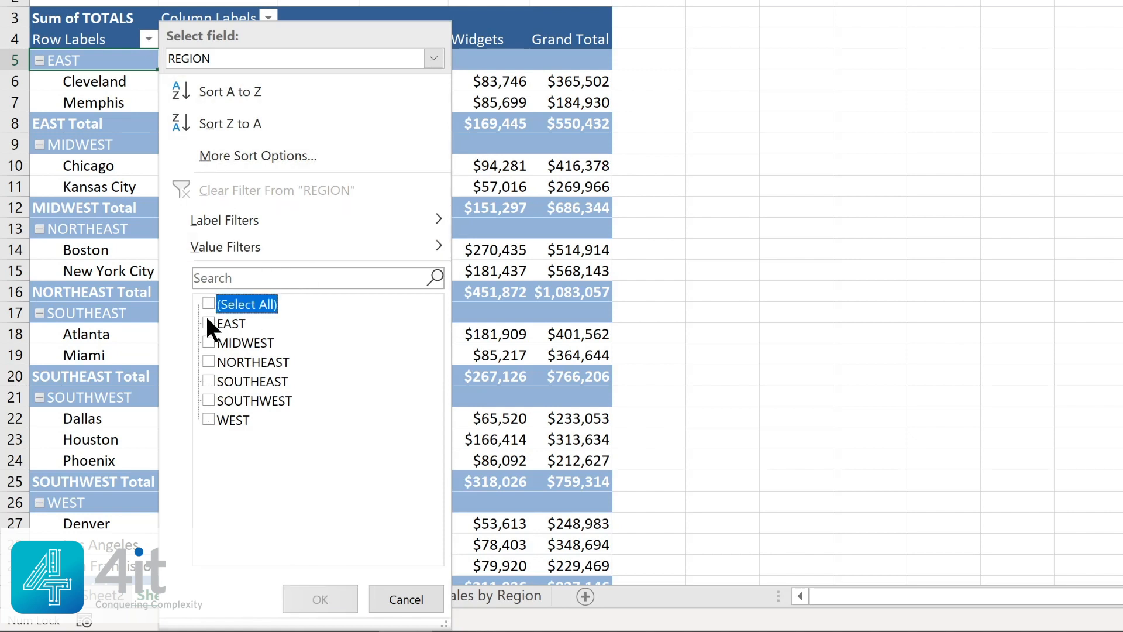
click(208, 323)
click(210, 342)
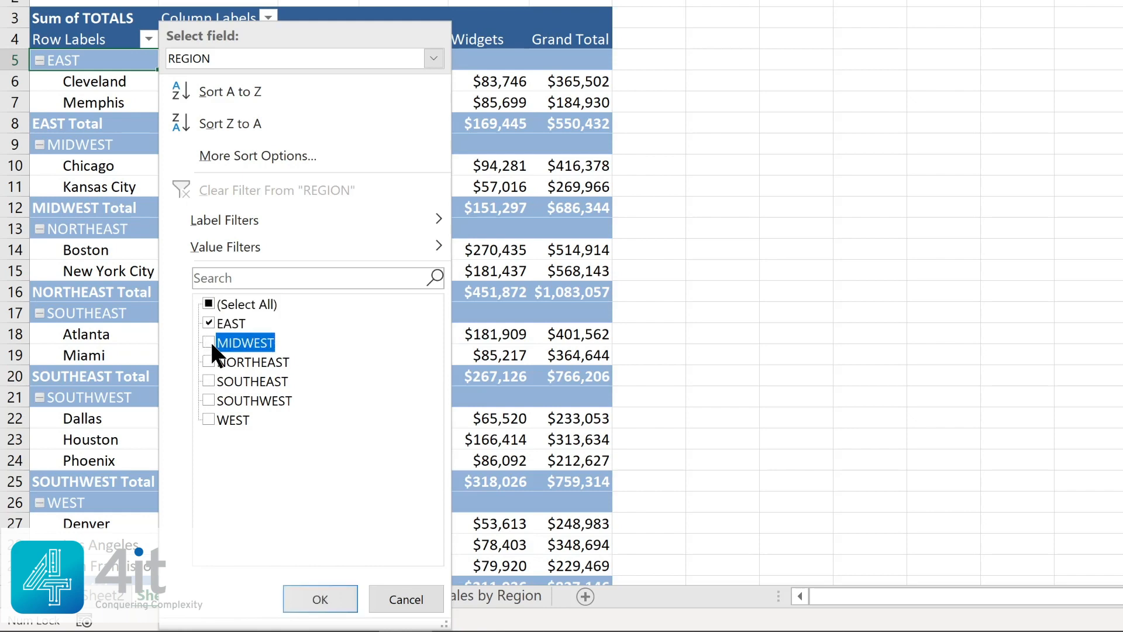
click(208, 361)
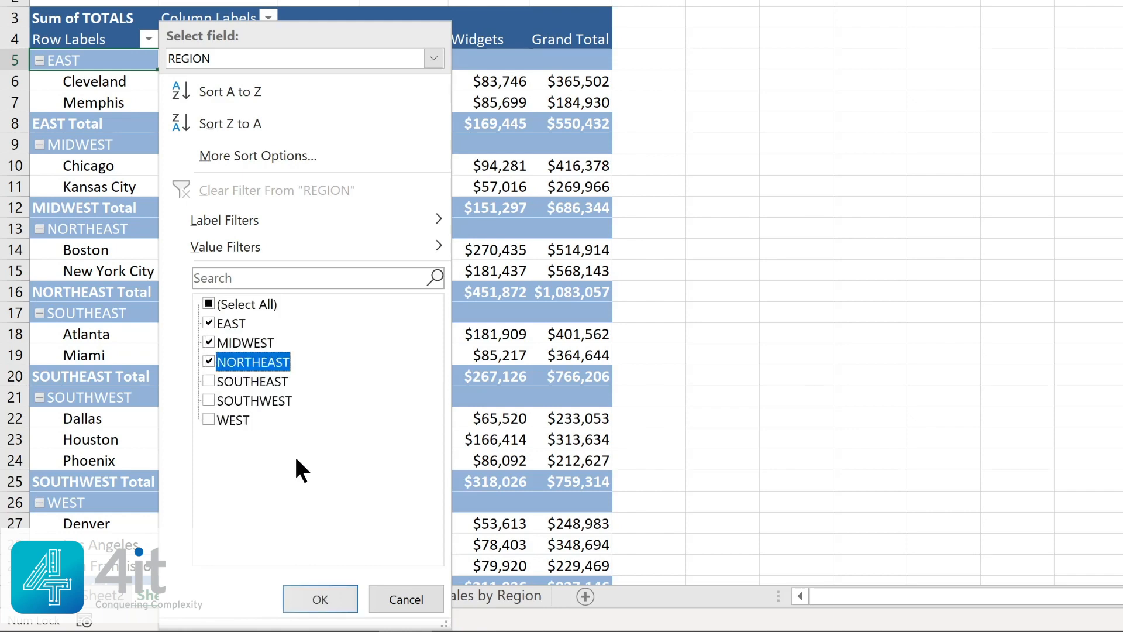
click(326, 590)
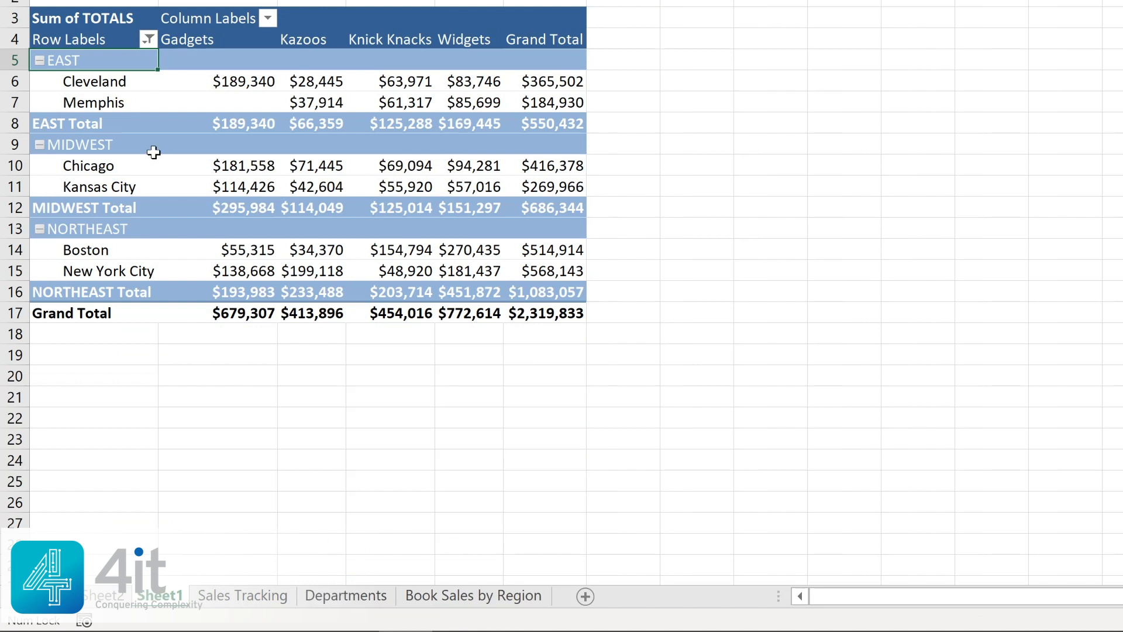
Step: Clear the REGION filter from the PivotTable's row labels
click(267, 18)
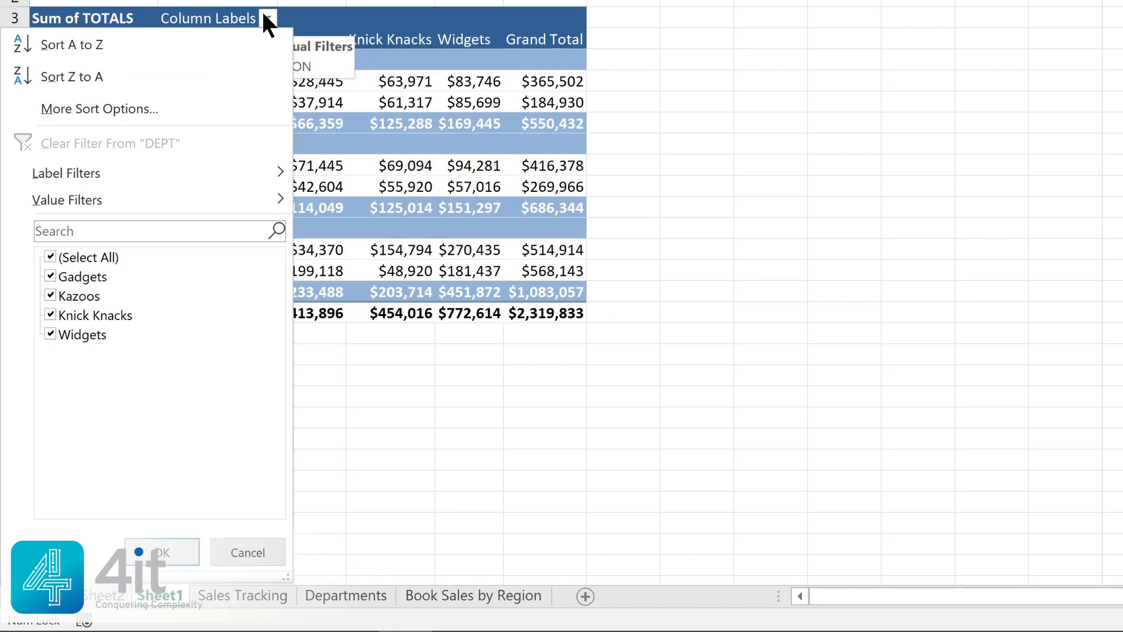
click(262, 10)
click(149, 39)
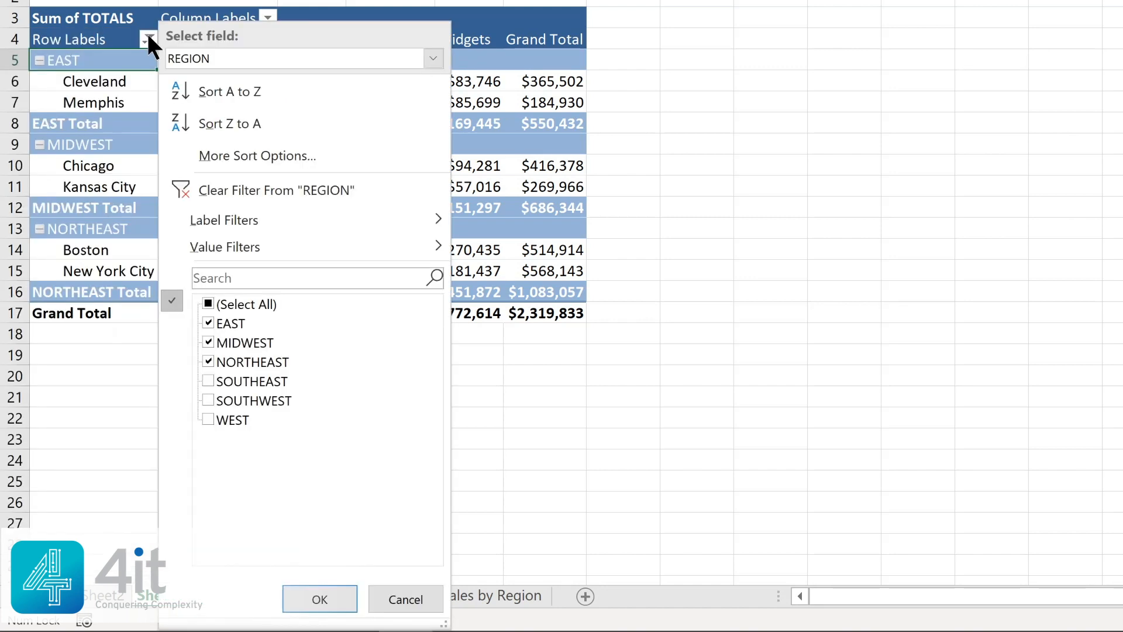
click(219, 184)
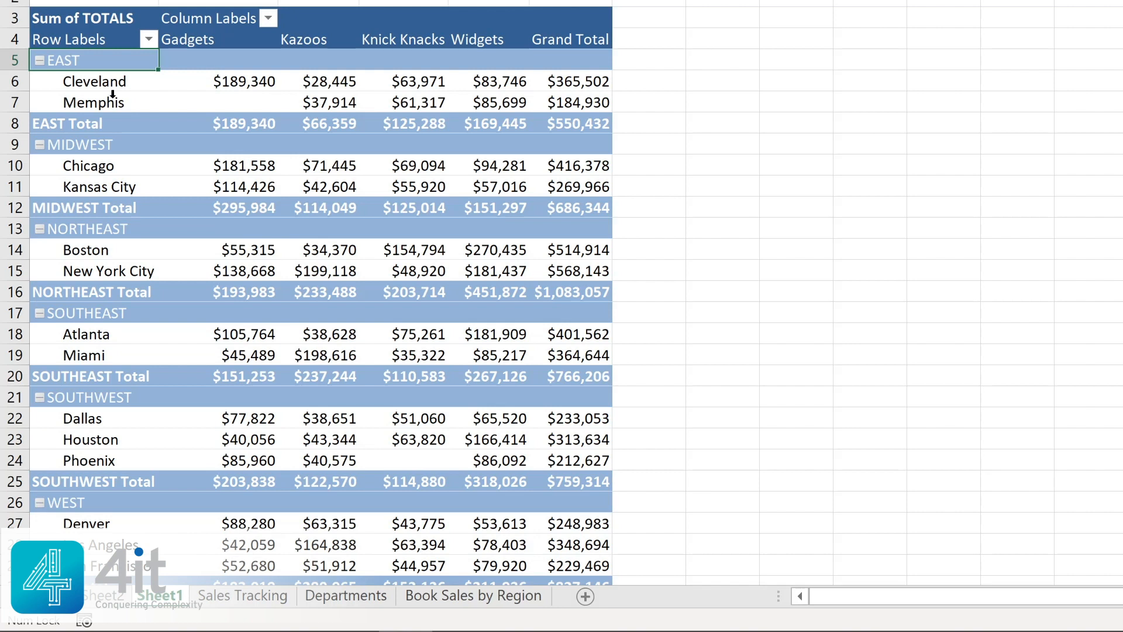
Step: Sort the locations within each region by their Grand Total values from smallest to largest
click(218, 82)
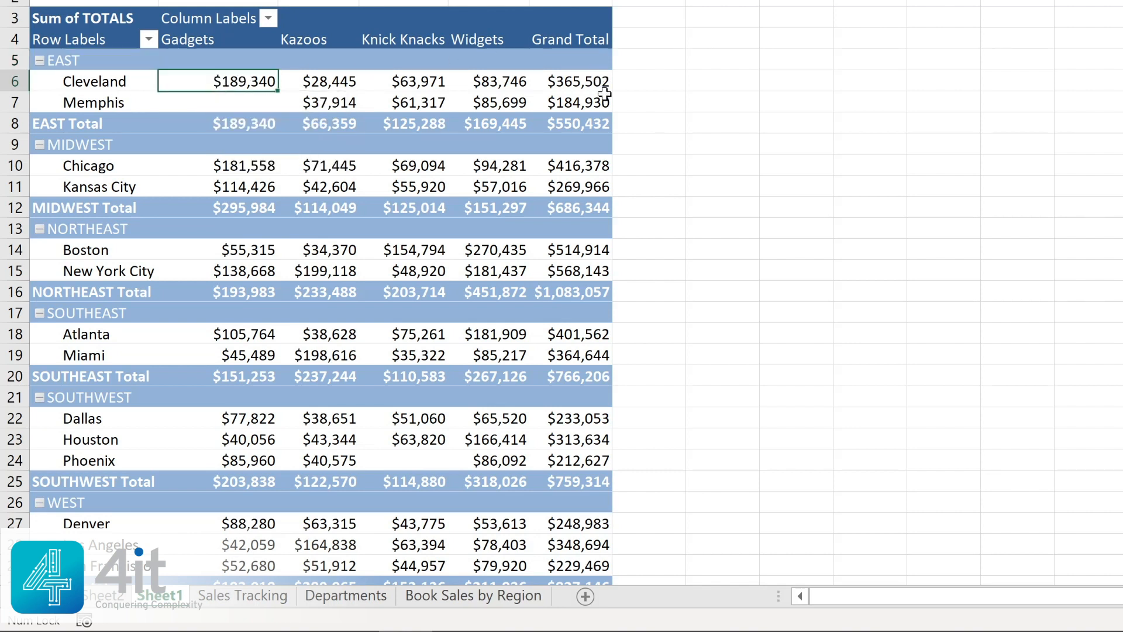
mouse_move(567, 82)
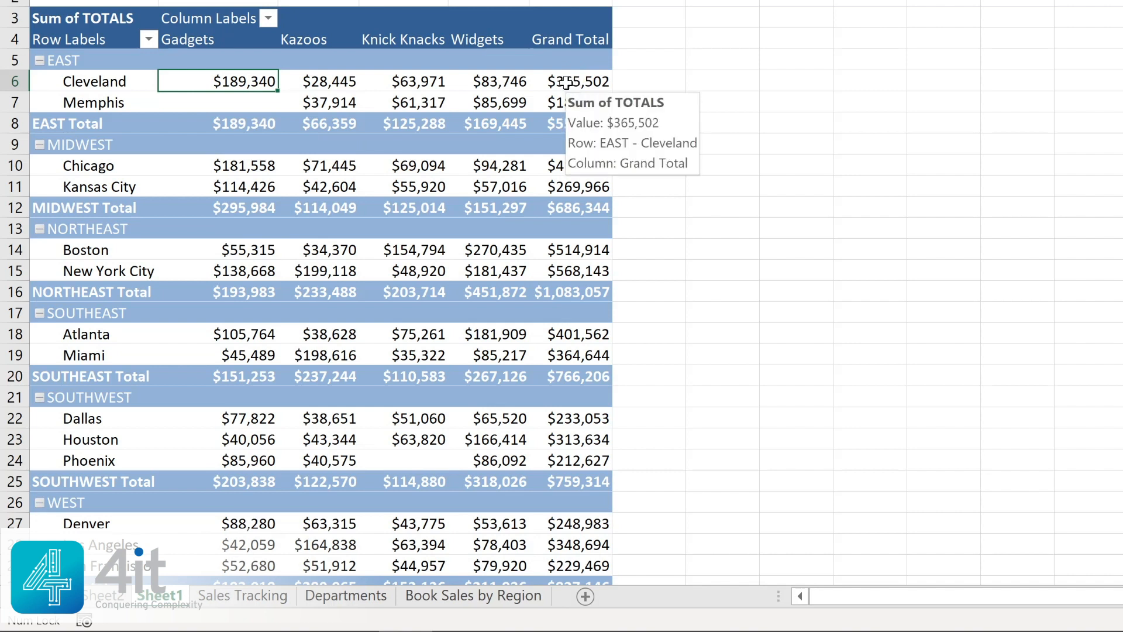
right_click(567, 82)
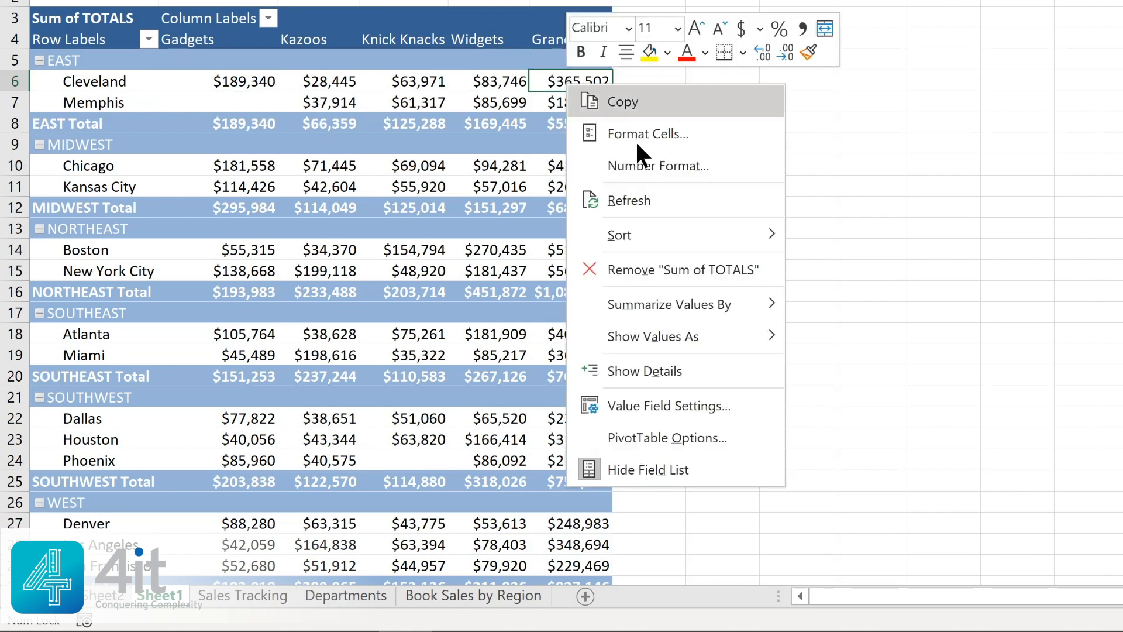
mouse_move(631, 234)
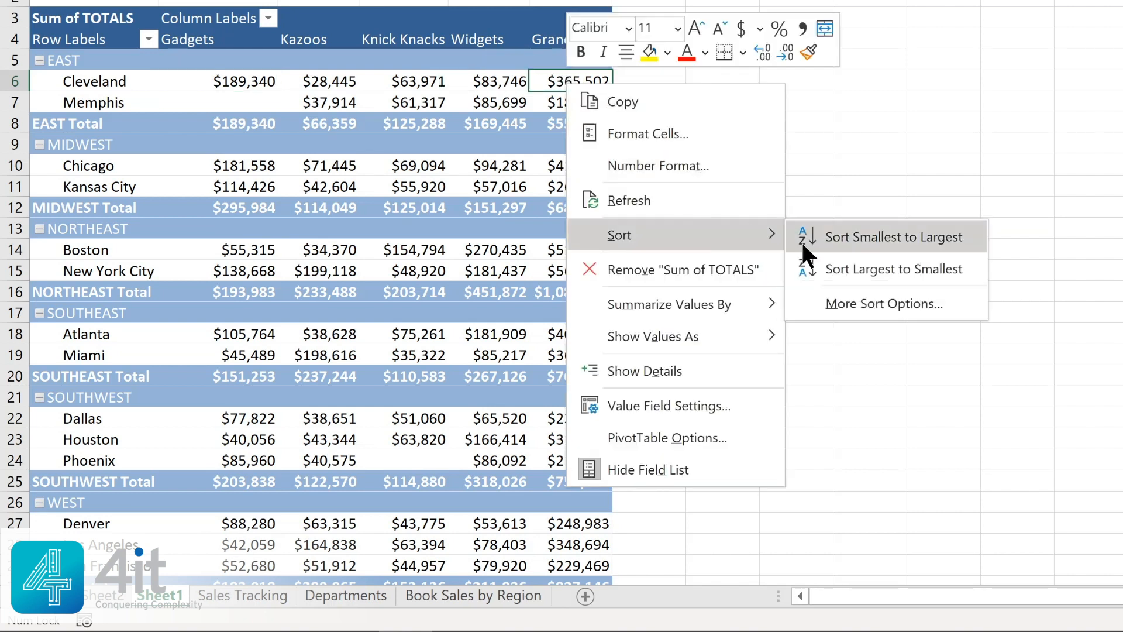
click(851, 234)
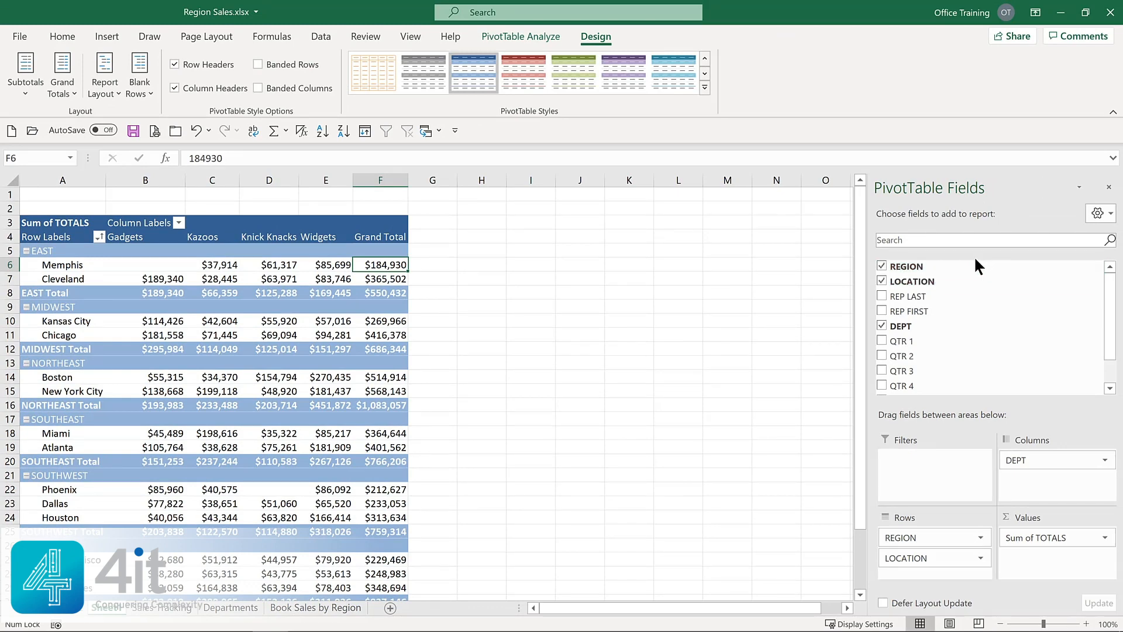
Step: Remove REGION from the PivotTable's rows and add it as a report filter
click(883, 266)
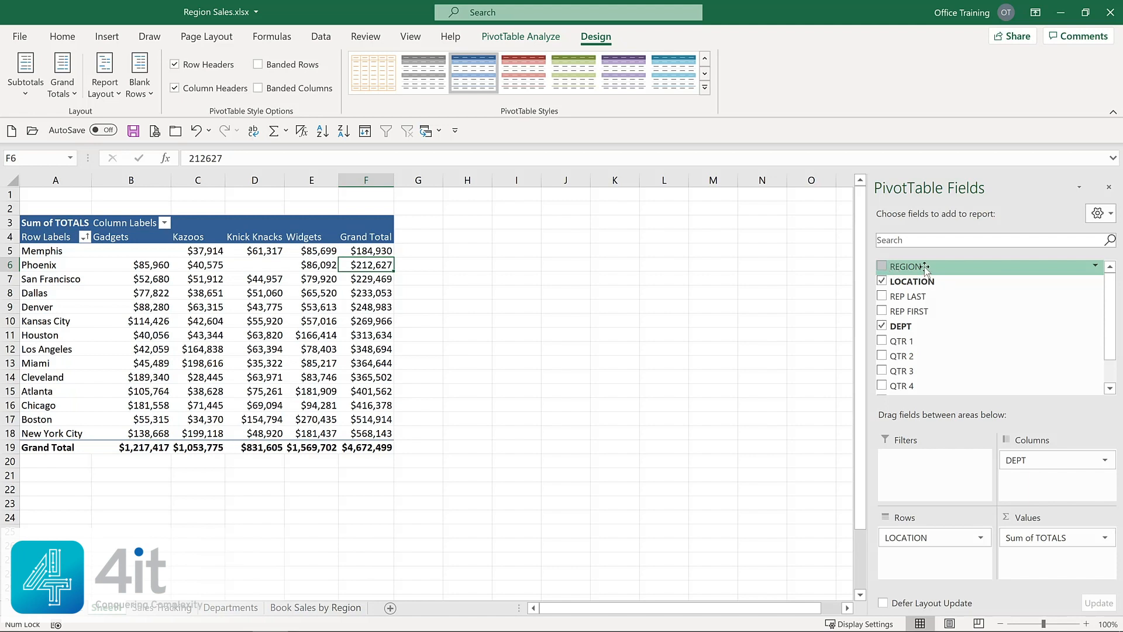
drag(925, 268, 911, 472)
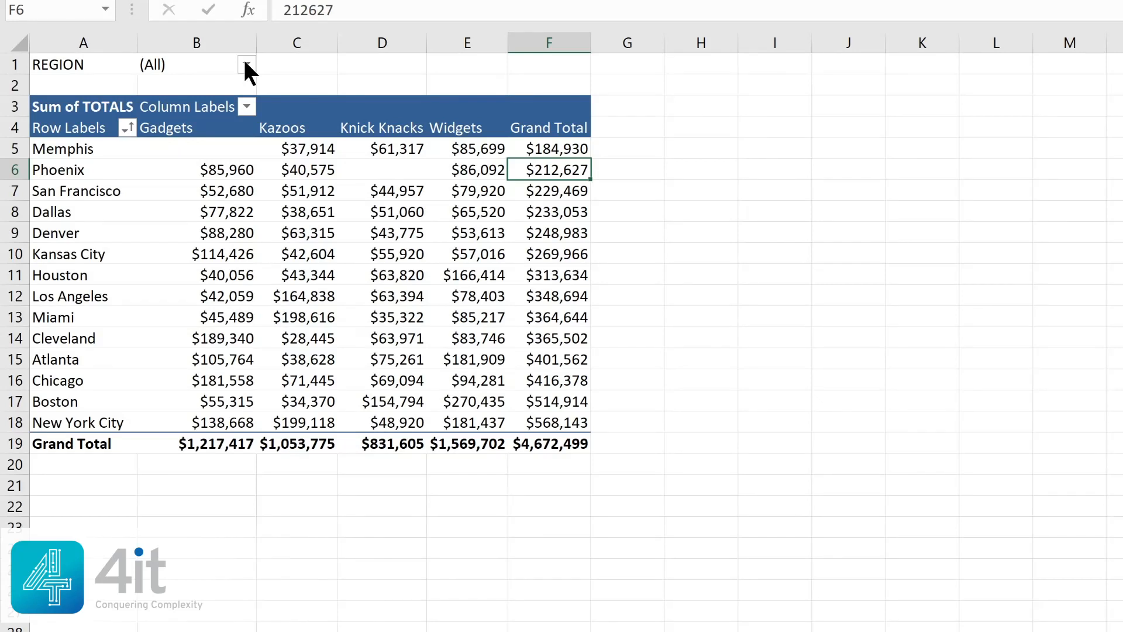
Step: Filter the PivotTable to the MIDWEST region with the REGION report filter, and reset the filter to (All)
click(248, 65)
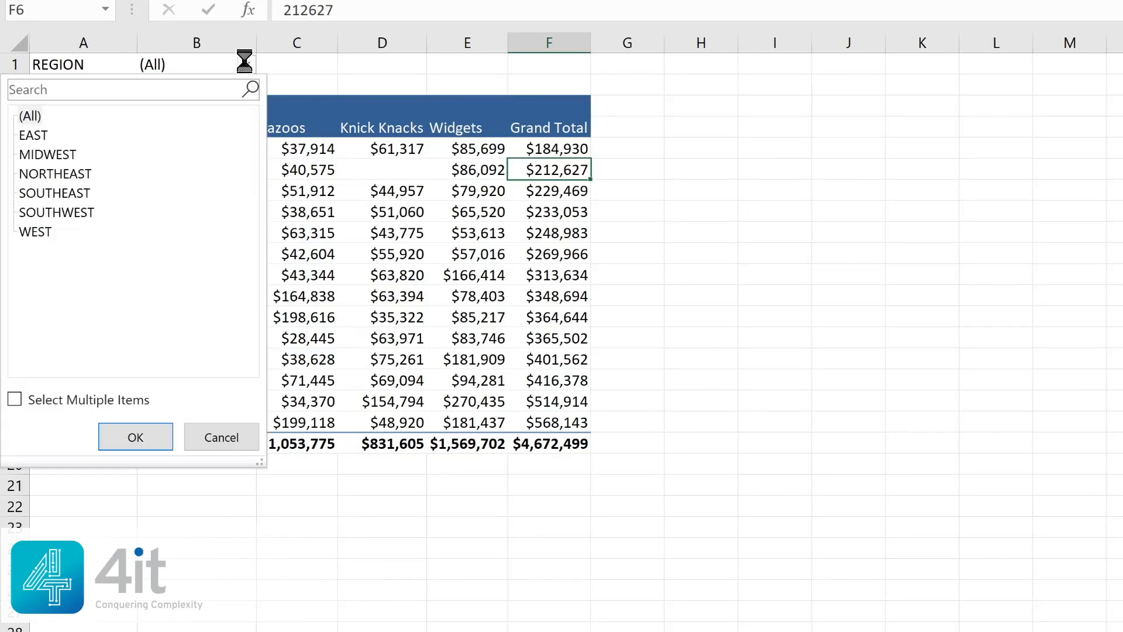
click(67, 157)
click(136, 438)
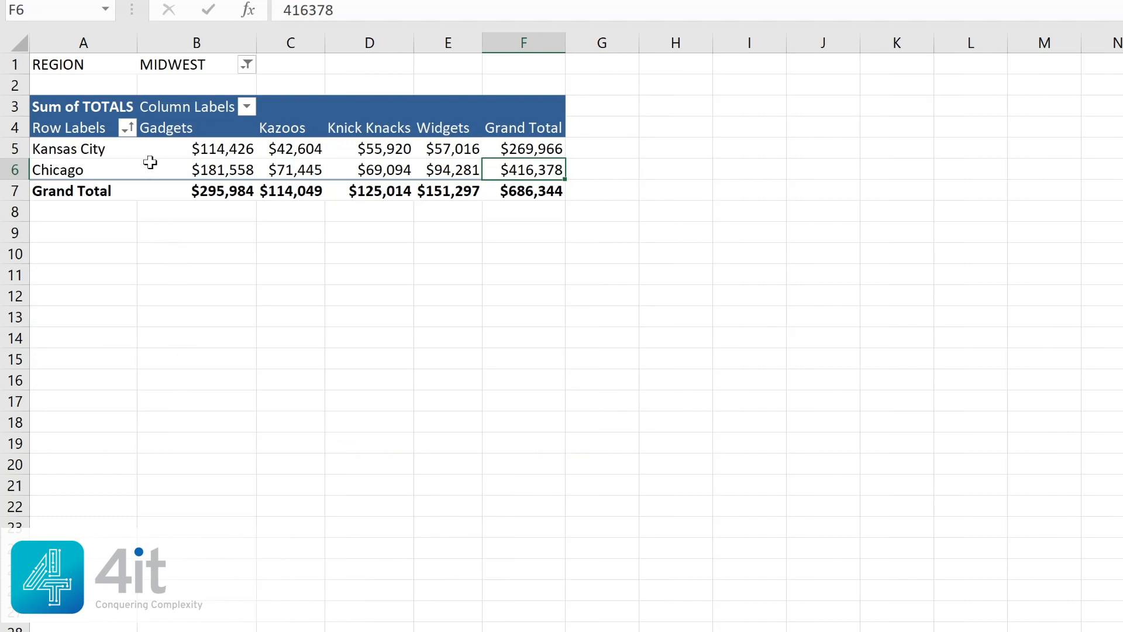
click(247, 66)
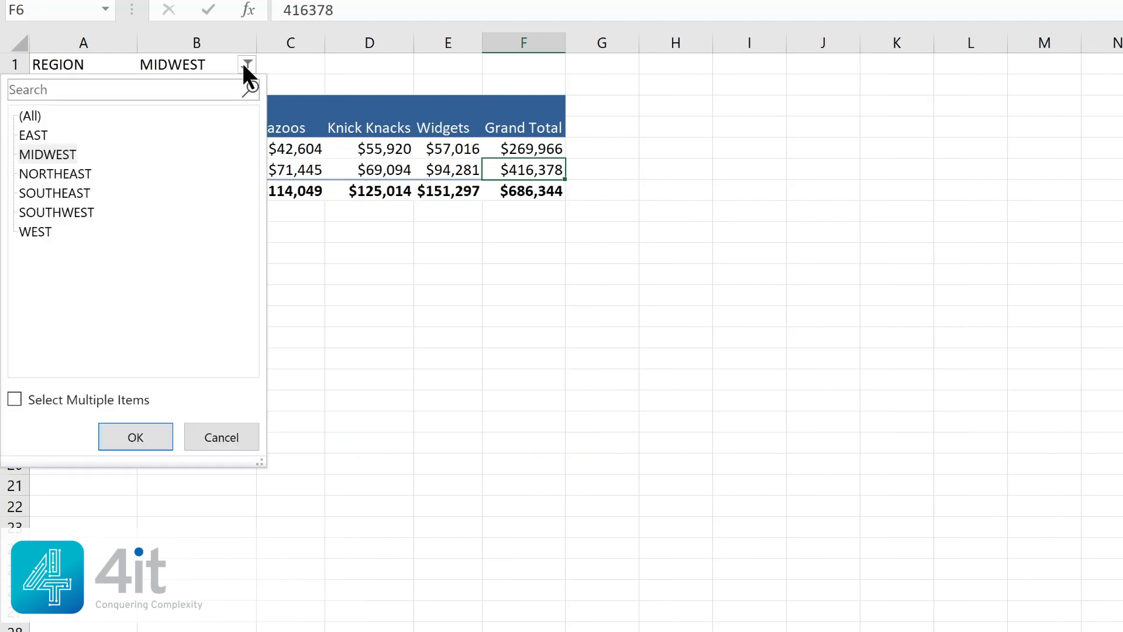
click(40, 111)
click(123, 440)
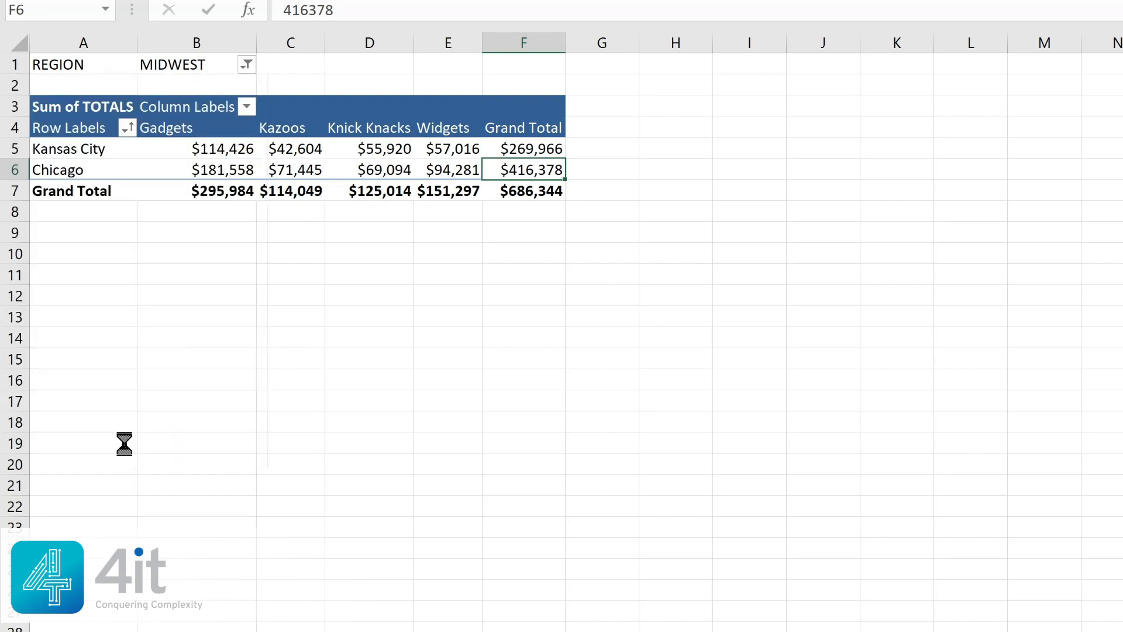